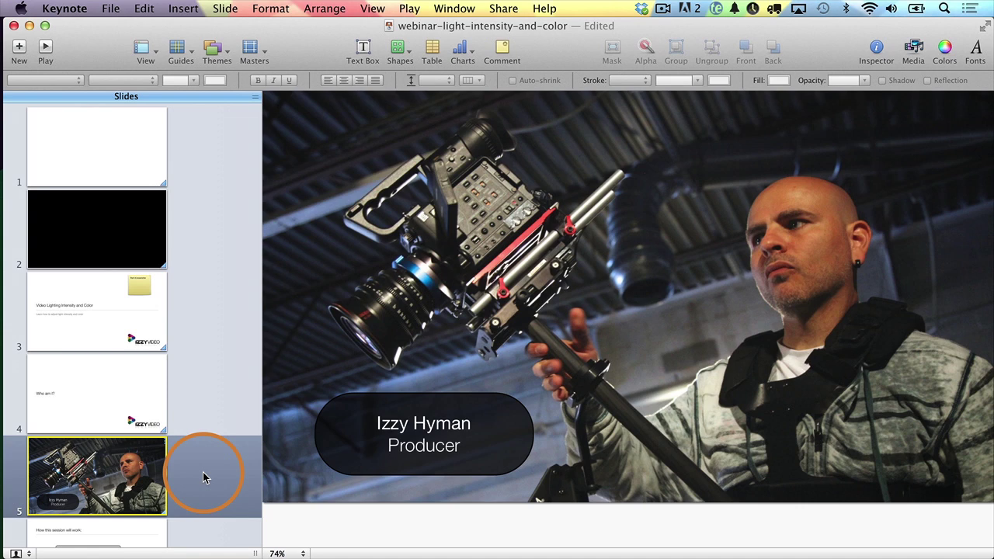
Step: Play the Keynote slideshow full screen starting from slide 4, 'Who am I?'
scroll(203, 477, down, 5)
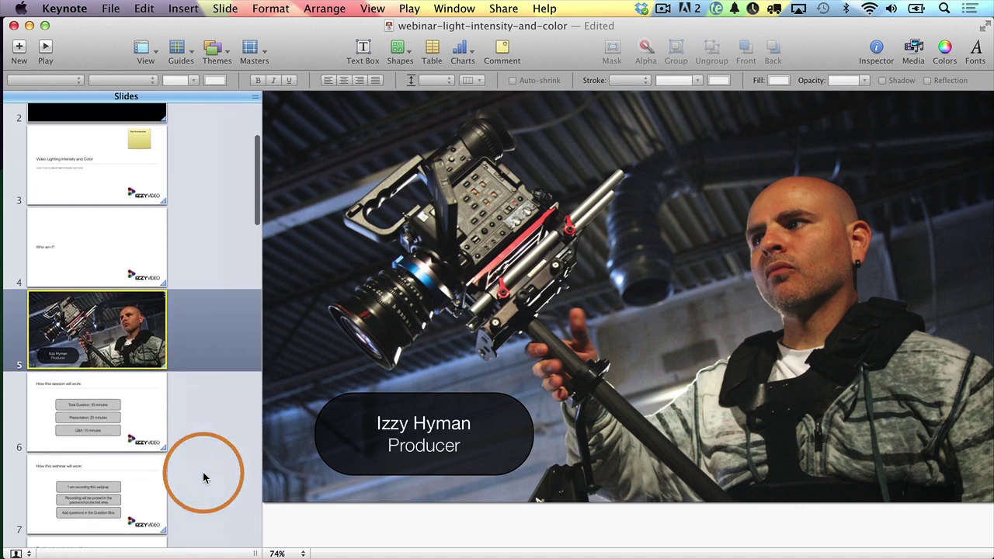
scroll(196, 382, down, 15)
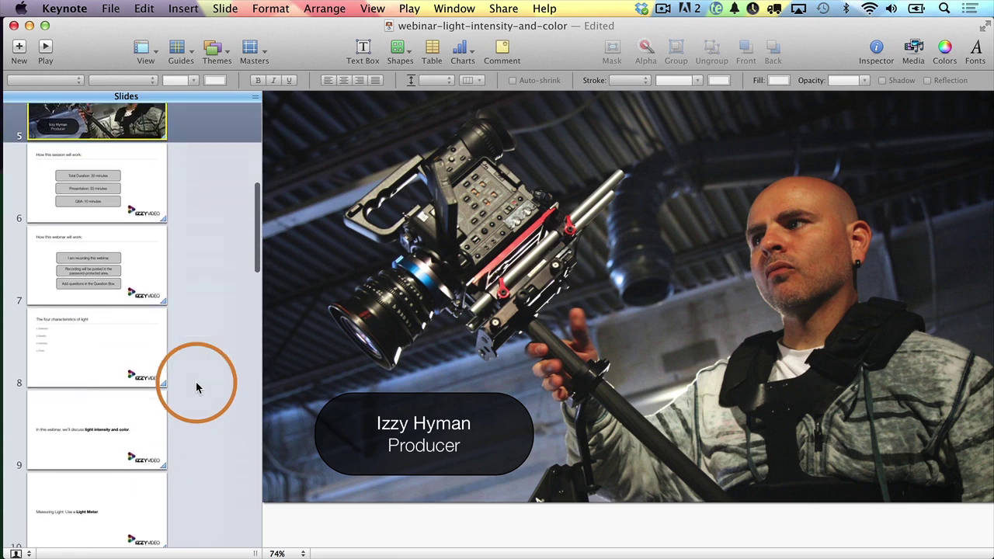
scroll(196, 382, up, 15)
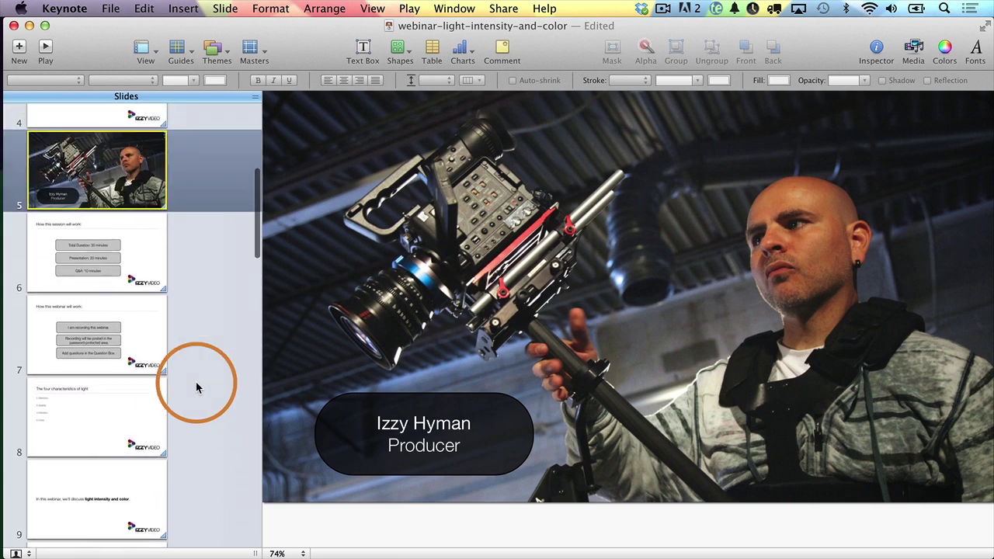
click(103, 253)
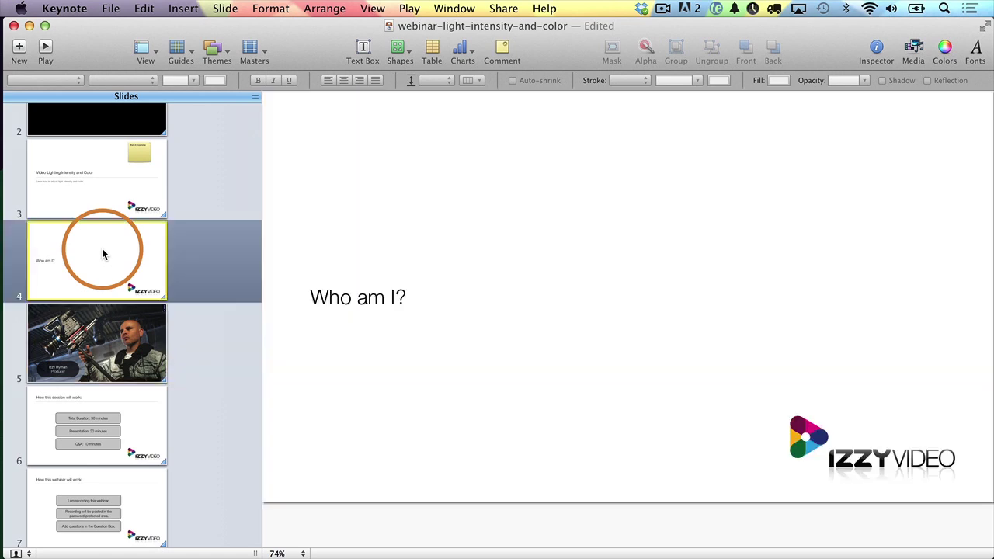
click(45, 48)
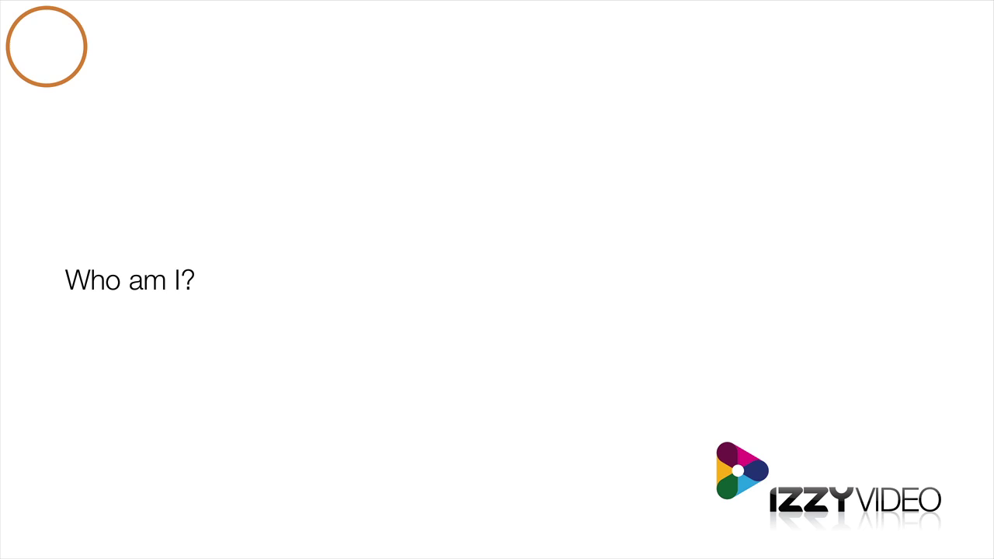
Step: Preview slides from the producer photo through 'The four characteristics of light', then exit
key(Right)
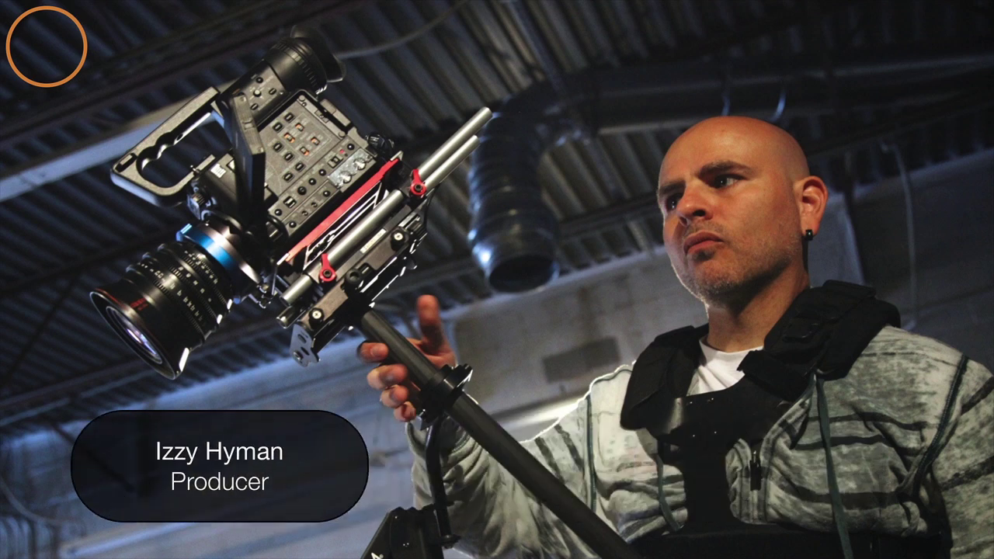
key(Right)
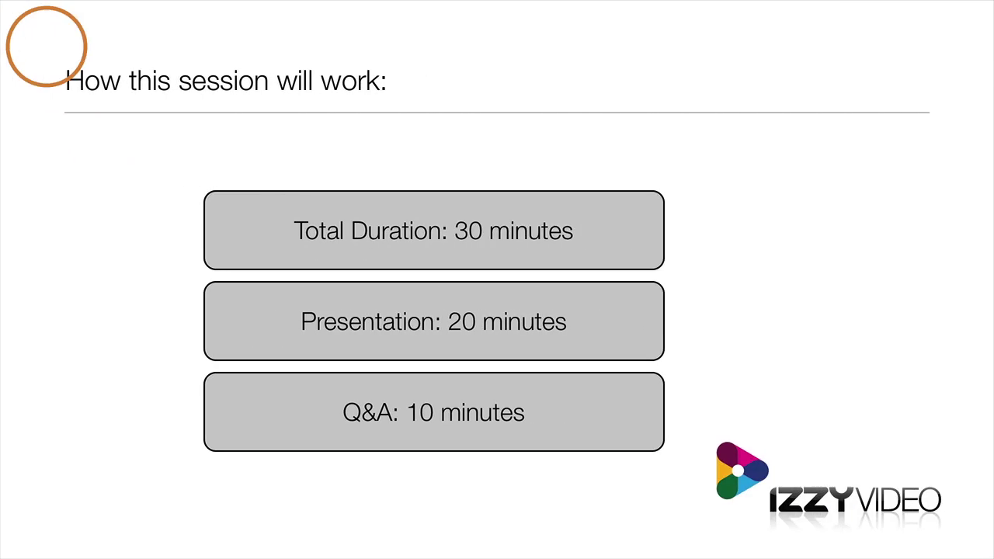
key(Right)
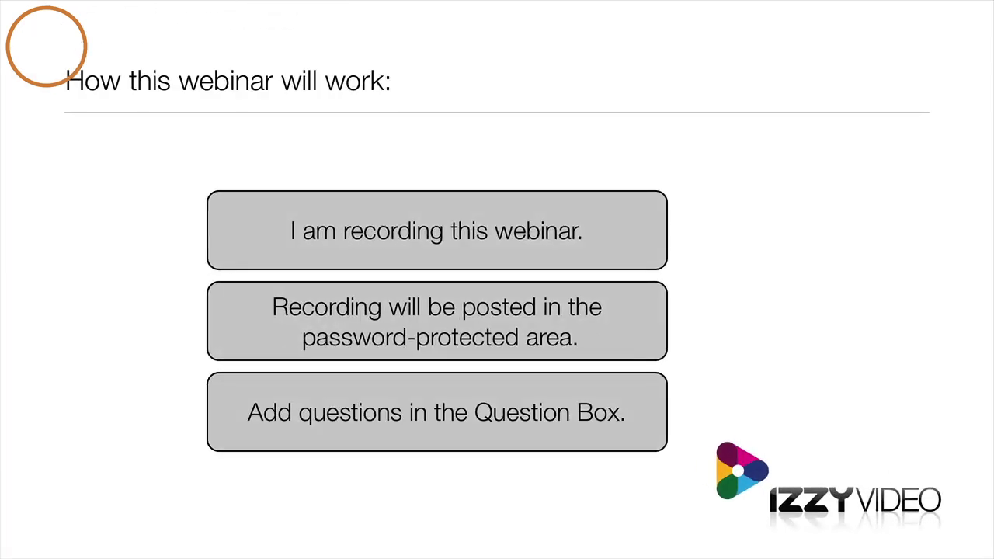
key(Right)
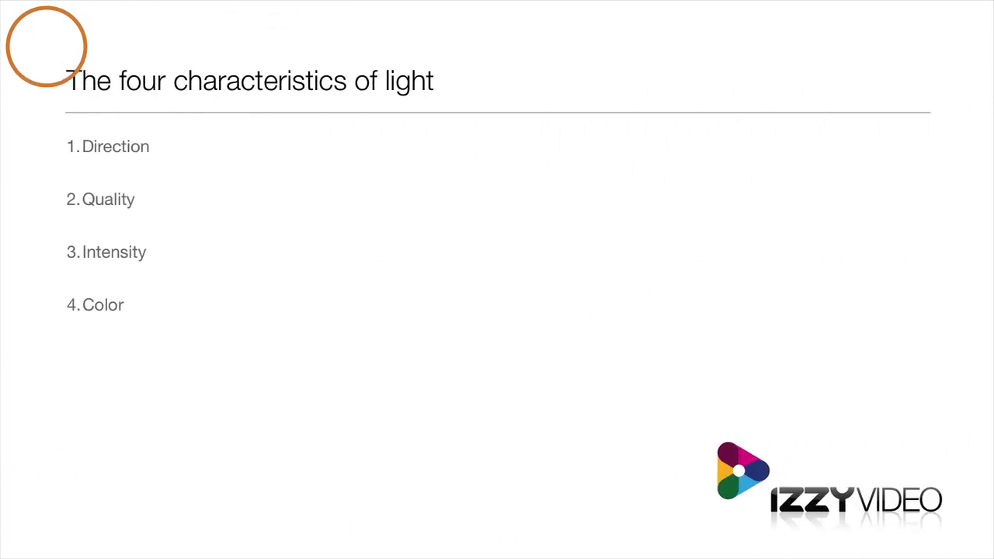
key(Escape)
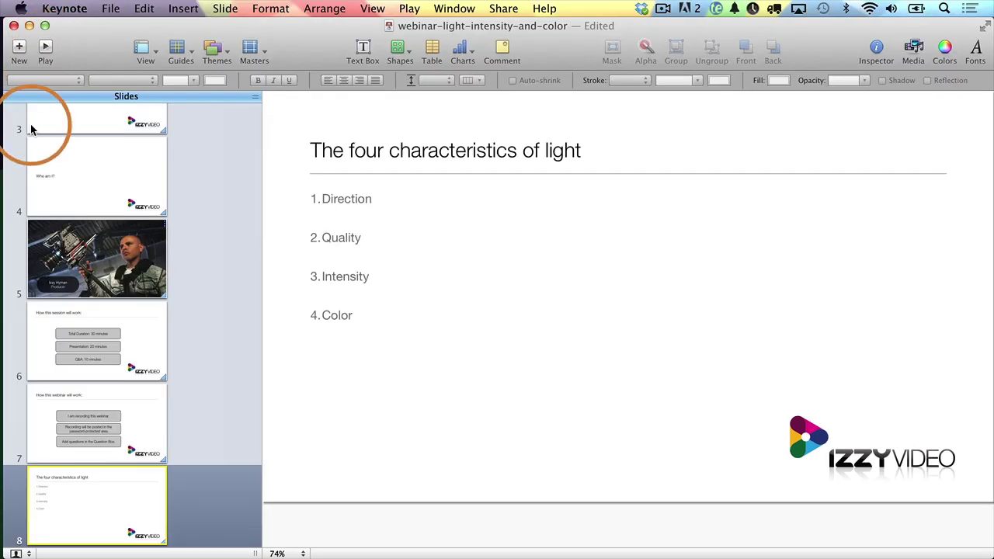
Step: Play from 'Measuring Light', revealing the red X builds, and exit at the F-Stop slide
scroll(133, 276, down, 10)
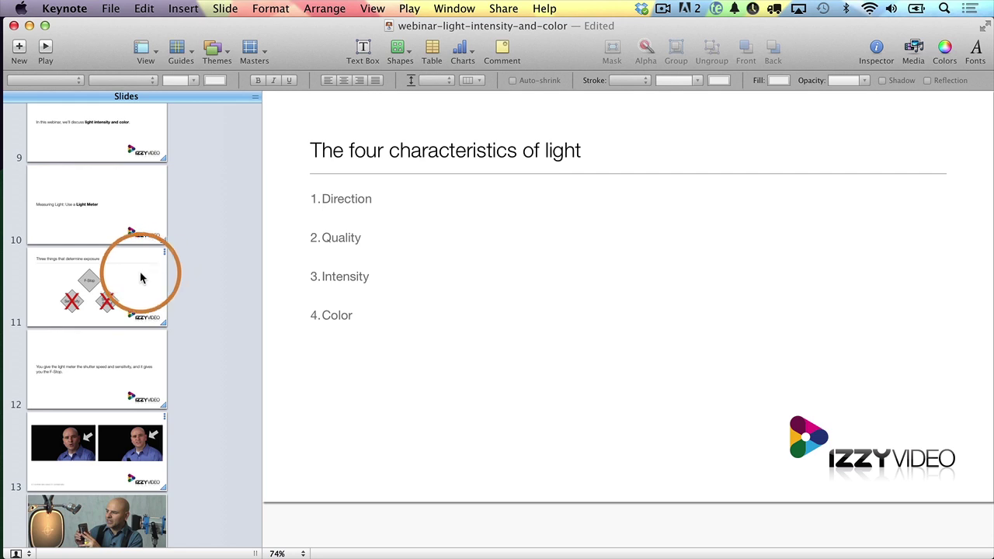
click(113, 289)
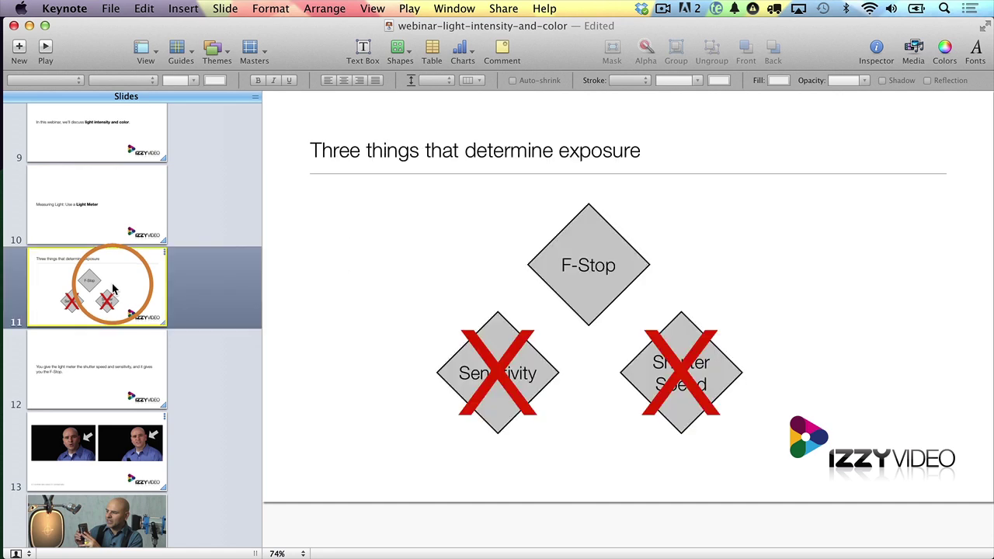
click(99, 219)
click(48, 48)
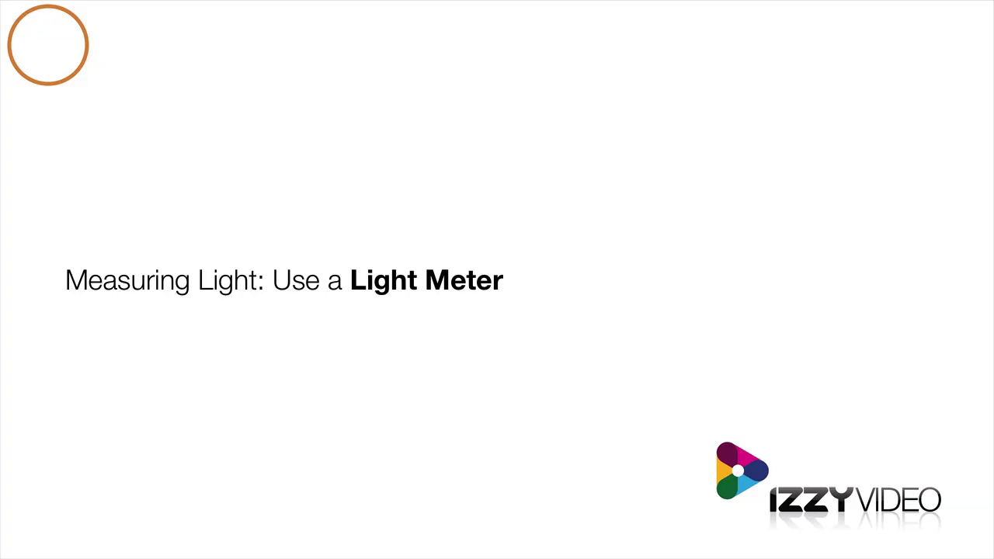
key(Right)
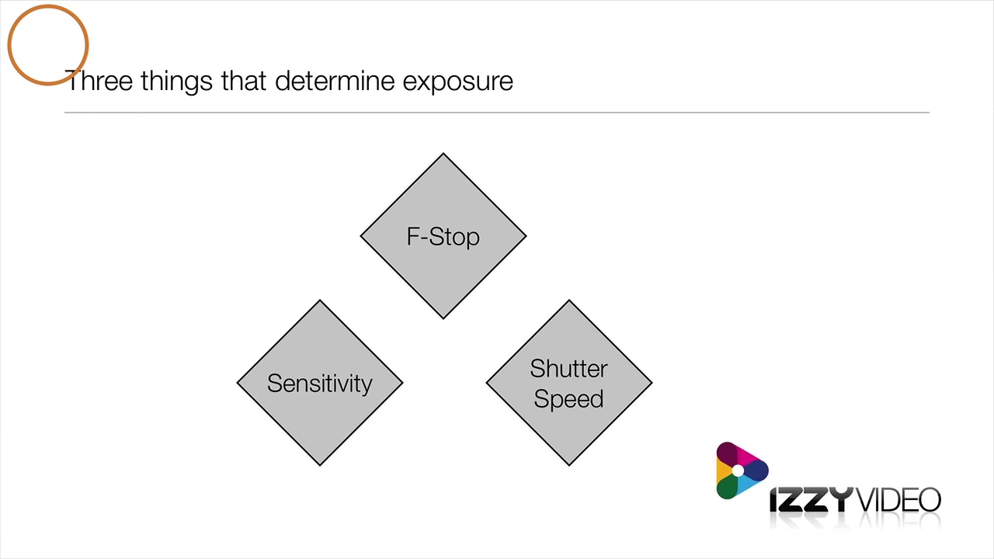
key(Right)
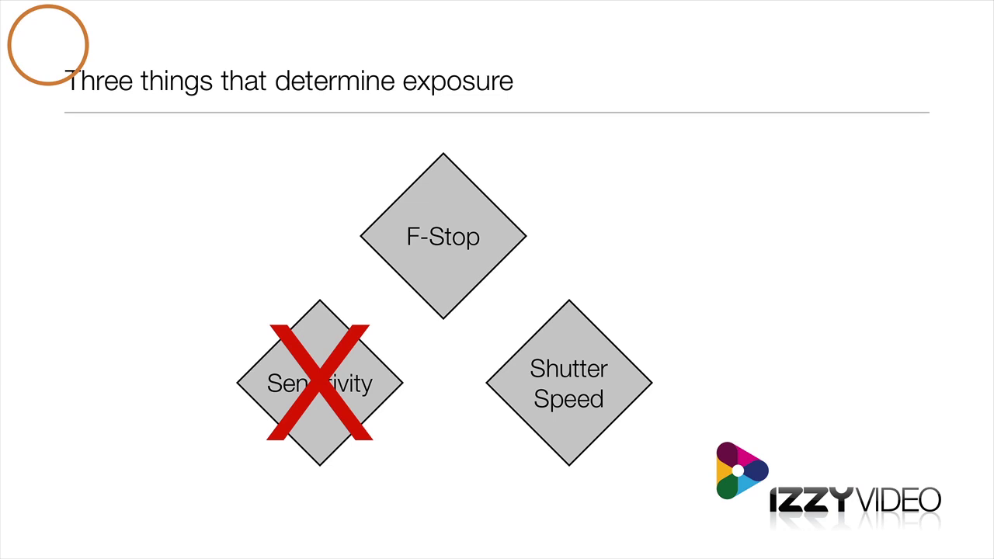
key(Right)
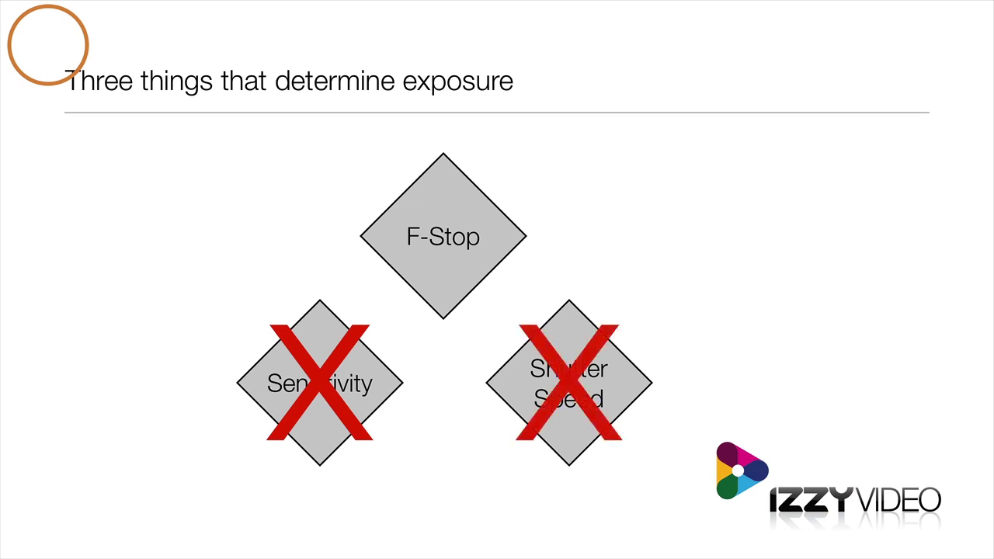
key(Right)
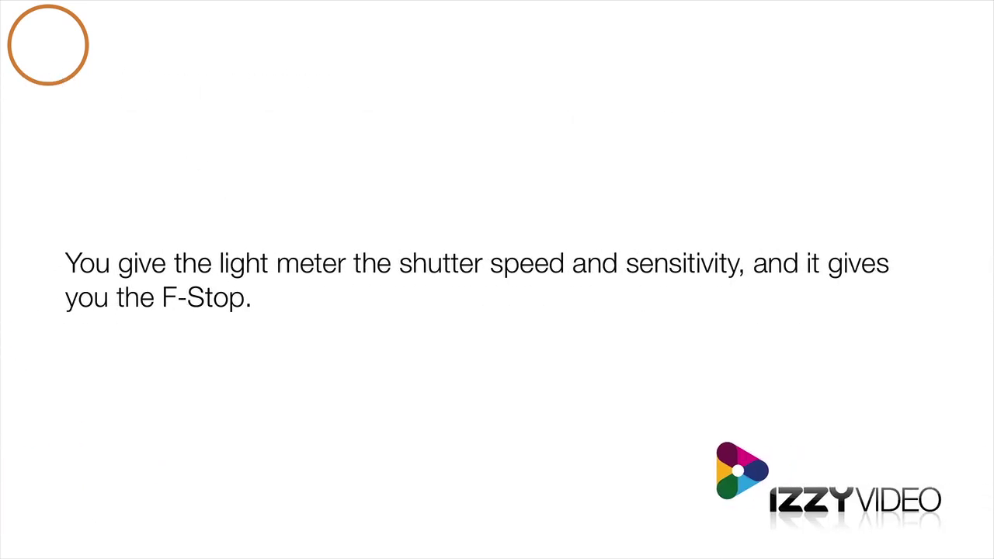
key(Escape)
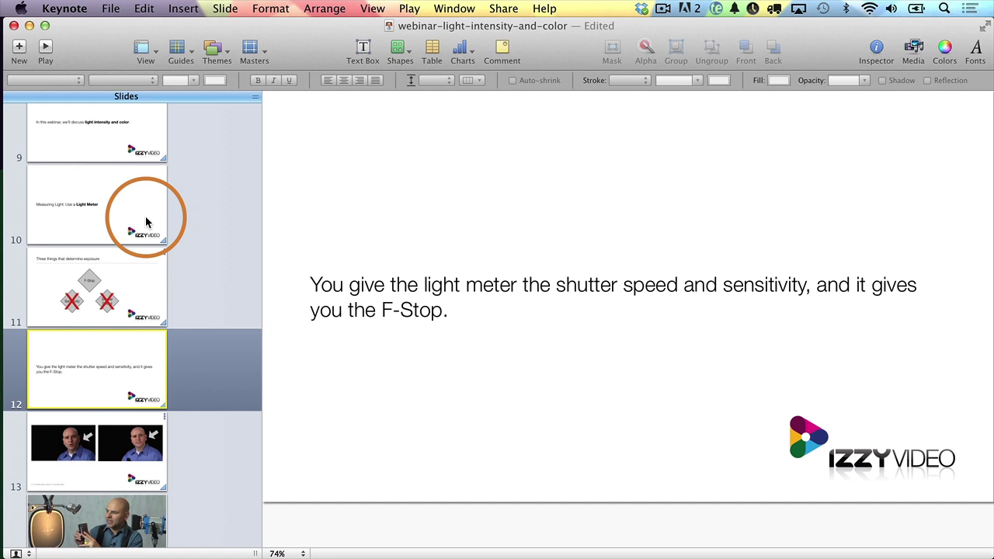
Step: Export to QuickTime with Fixed Timing, 3.0-second slide duration and 3.0-second build duration
click(106, 7)
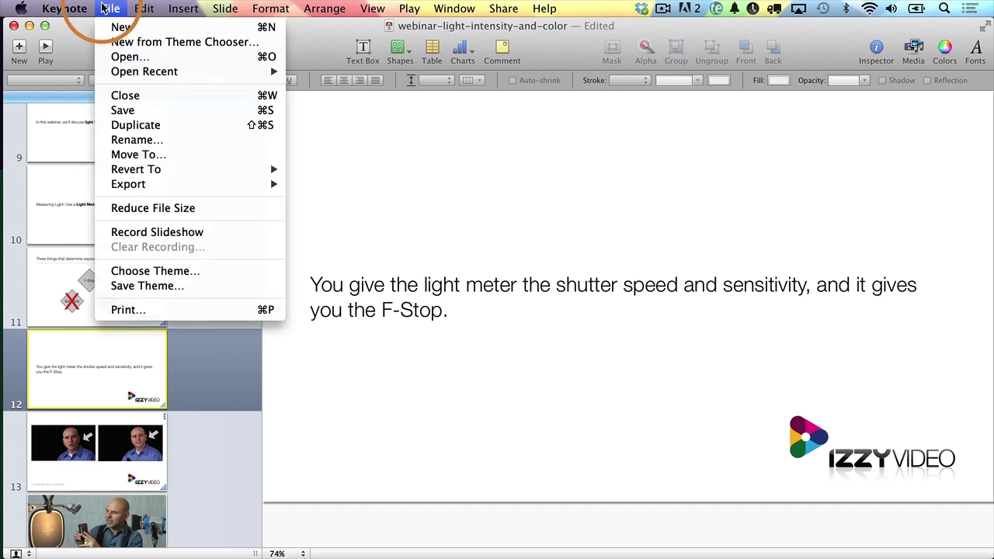
mouse_move(195, 187)
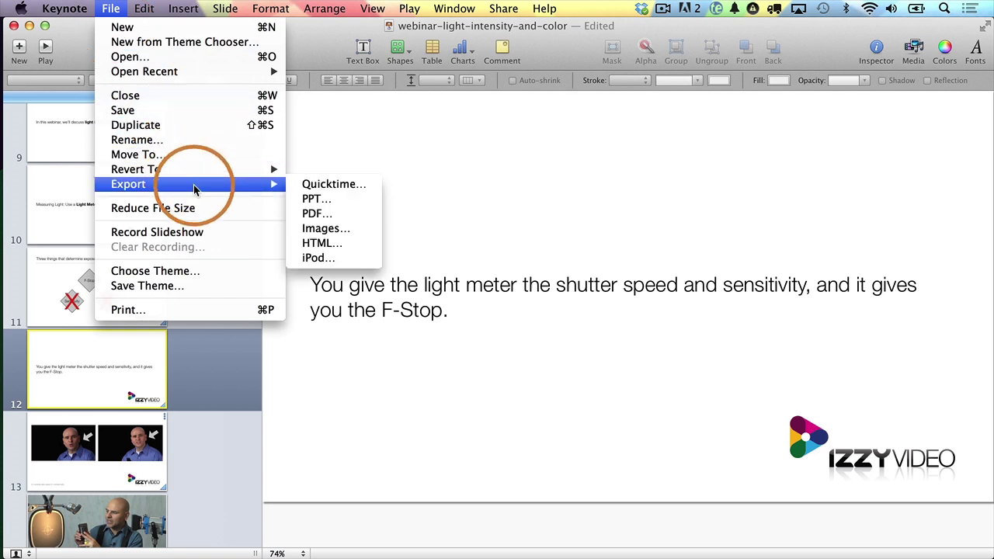
click(367, 186)
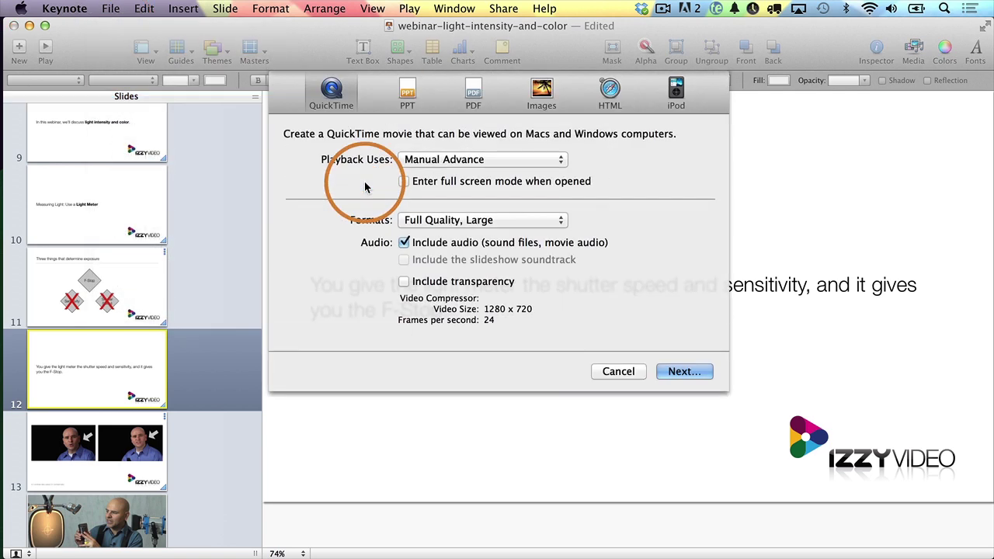
click(470, 164)
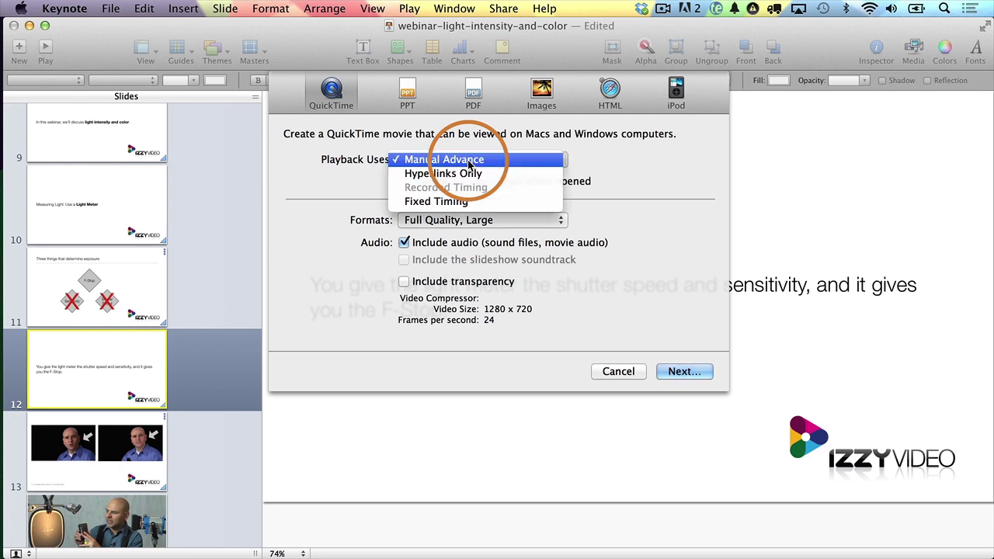
click(464, 205)
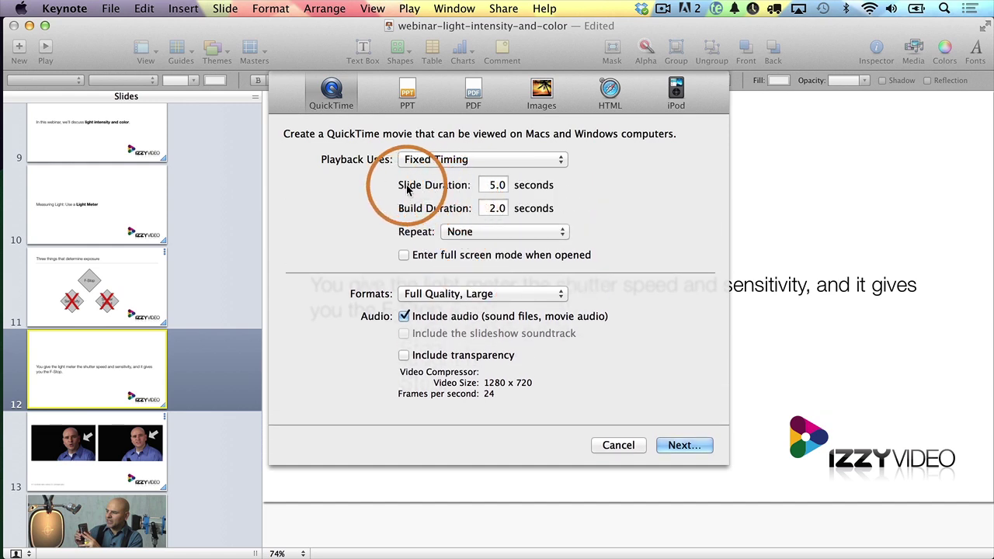
click(491, 184)
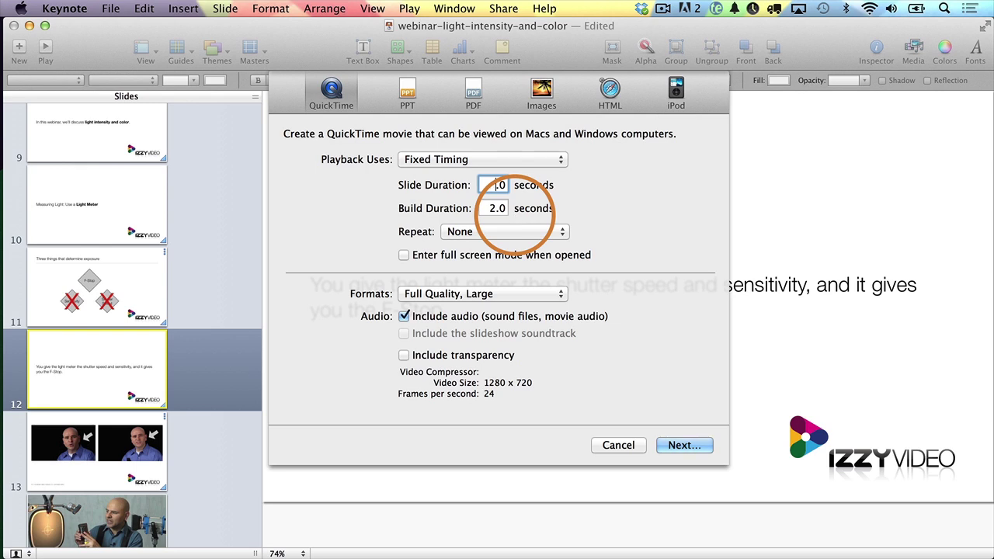
text(5)
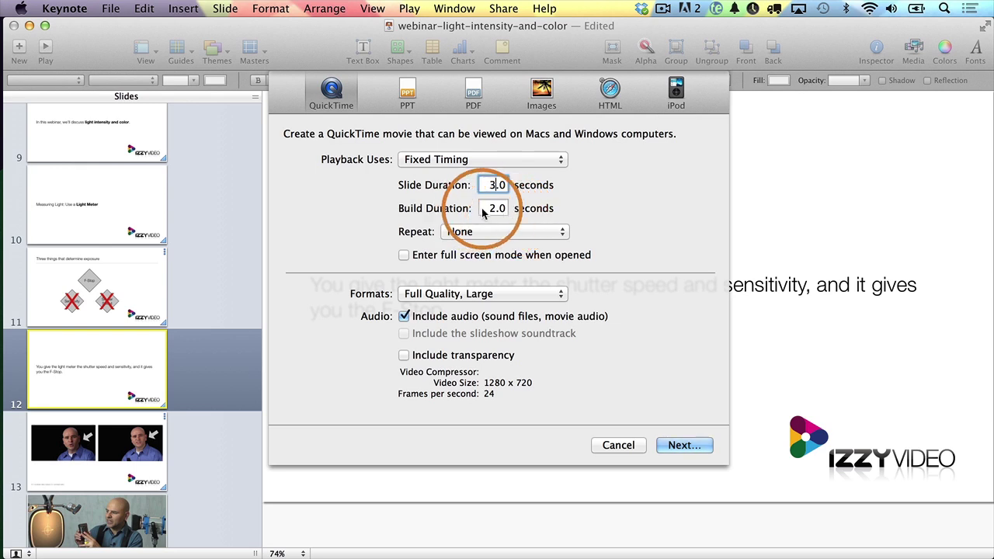
click(494, 209)
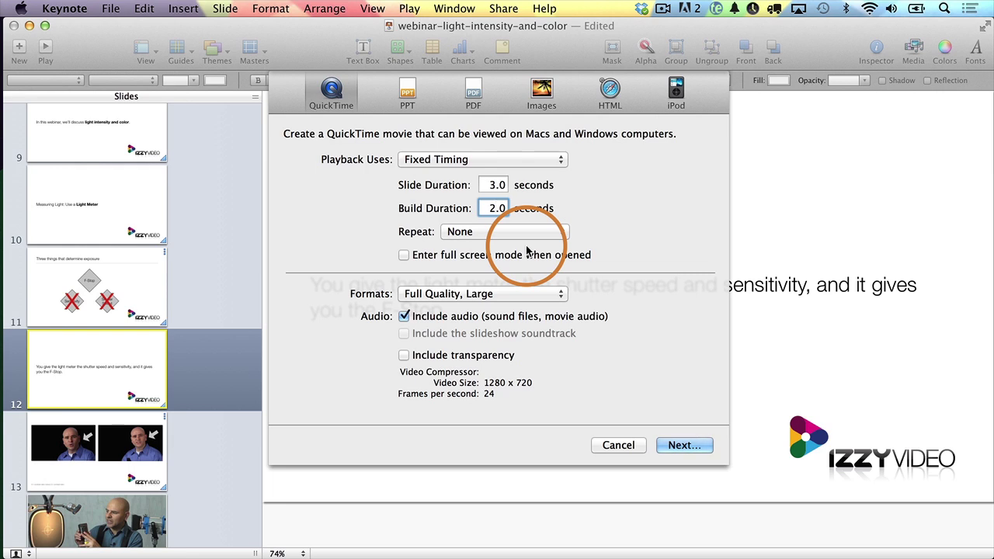
key(BackSpace)
text(3)
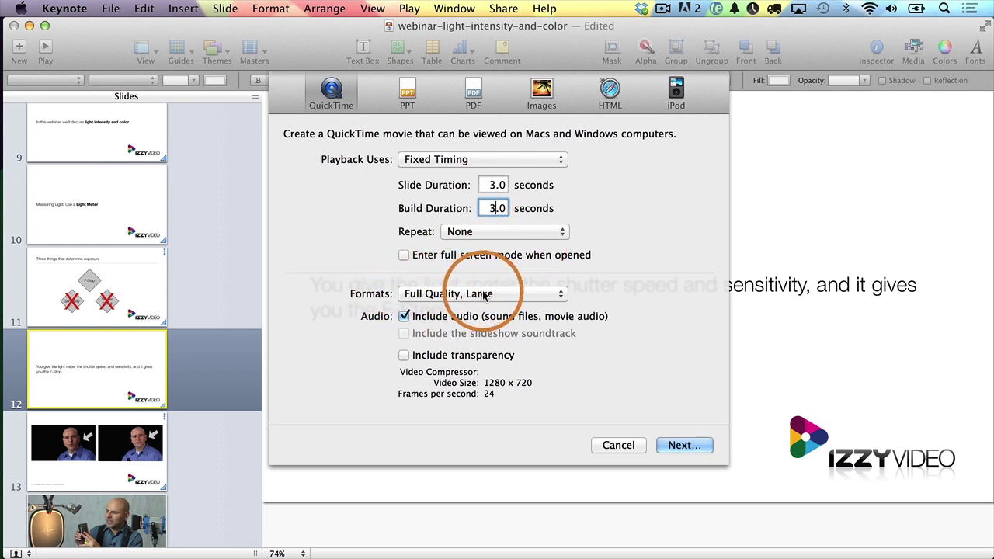
Step: Use a custom movie format: Apple ProRes 422 compression at 29.97 fps, 1280×720 full size
click(484, 296)
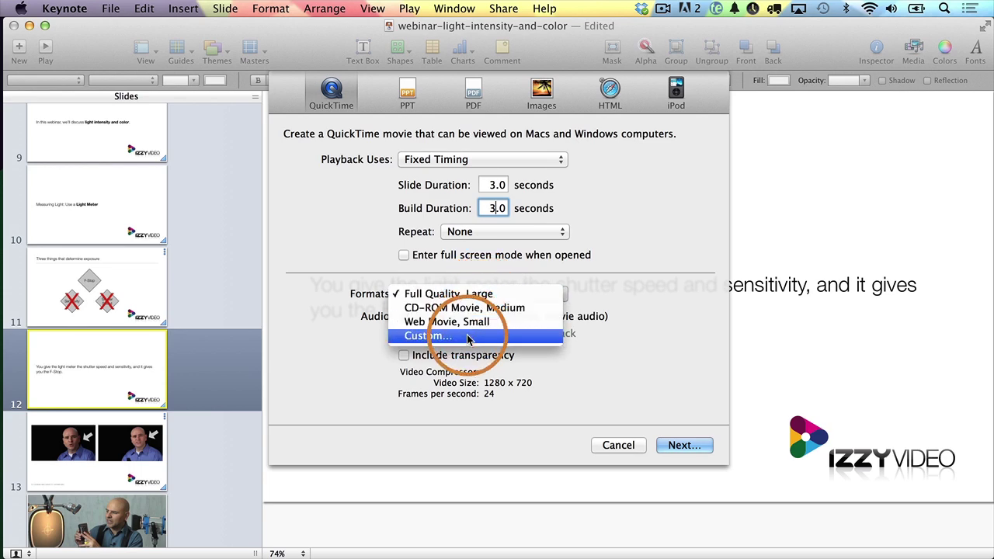
key(Escape)
key(Escape)
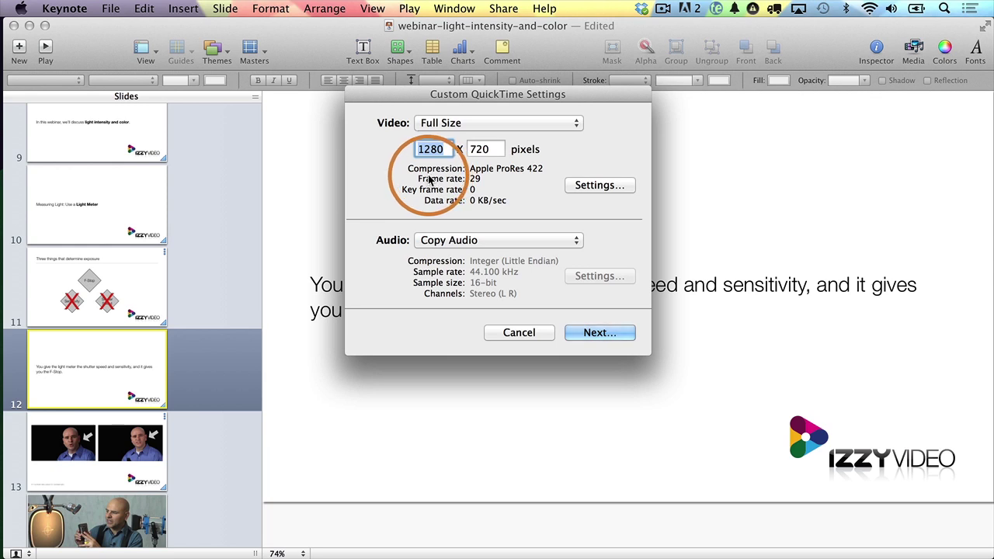
click(600, 185)
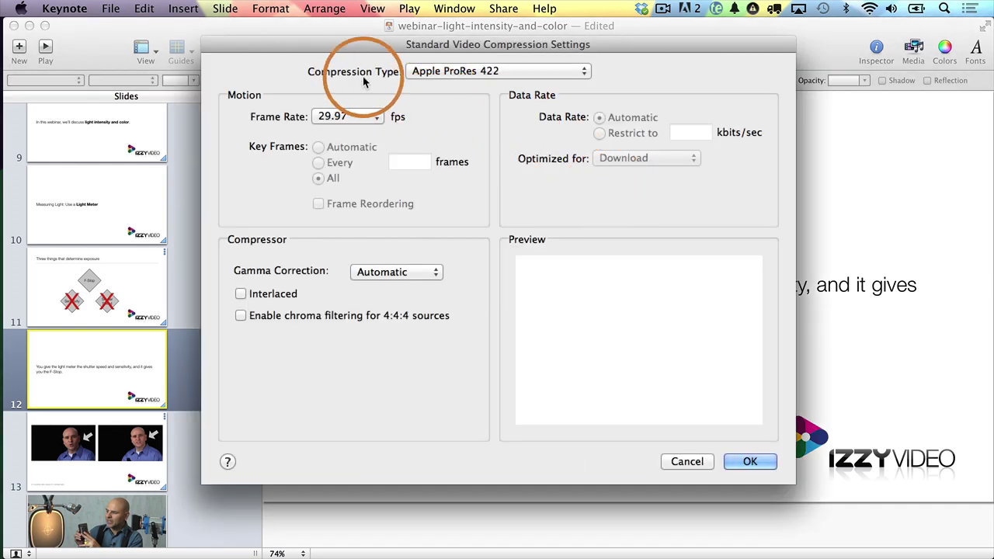
click(453, 73)
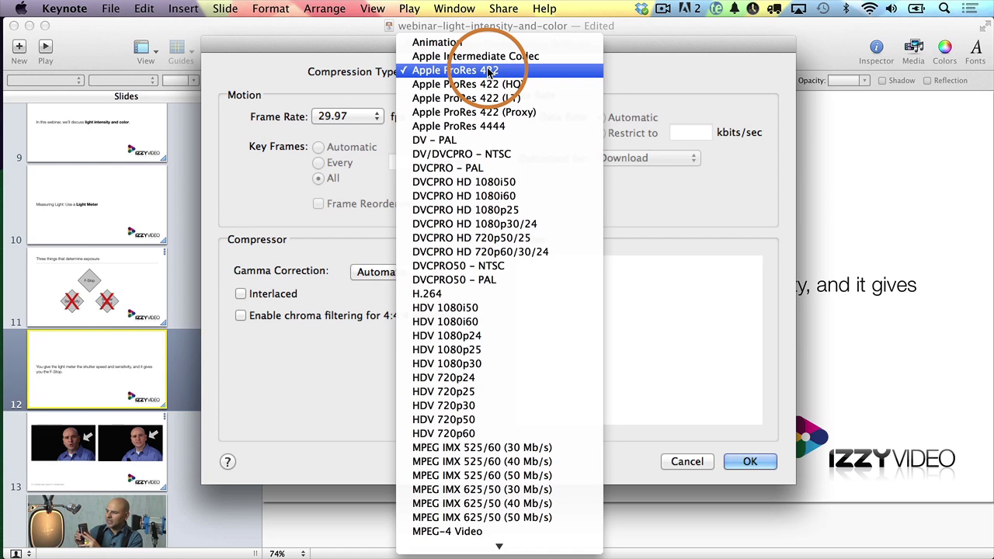
click(490, 70)
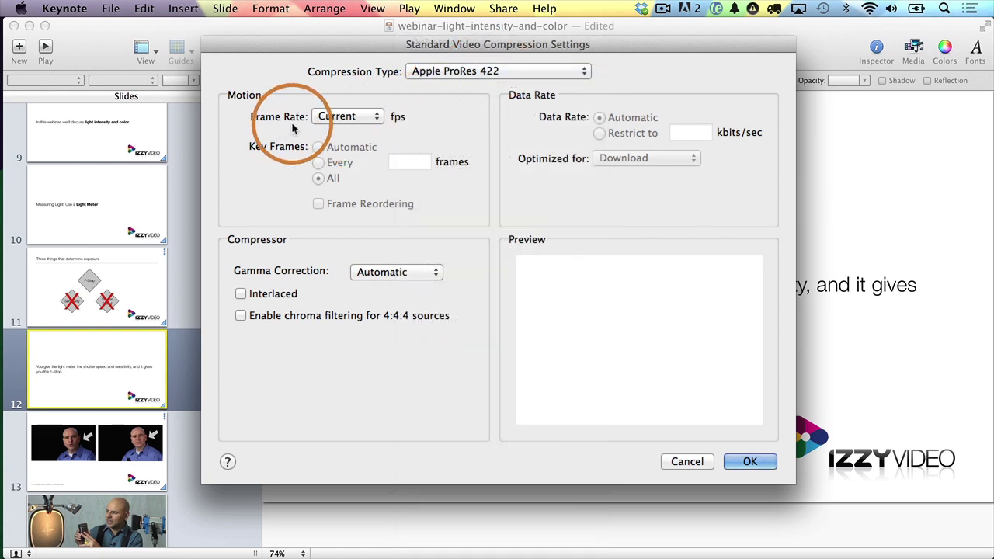
click(347, 118)
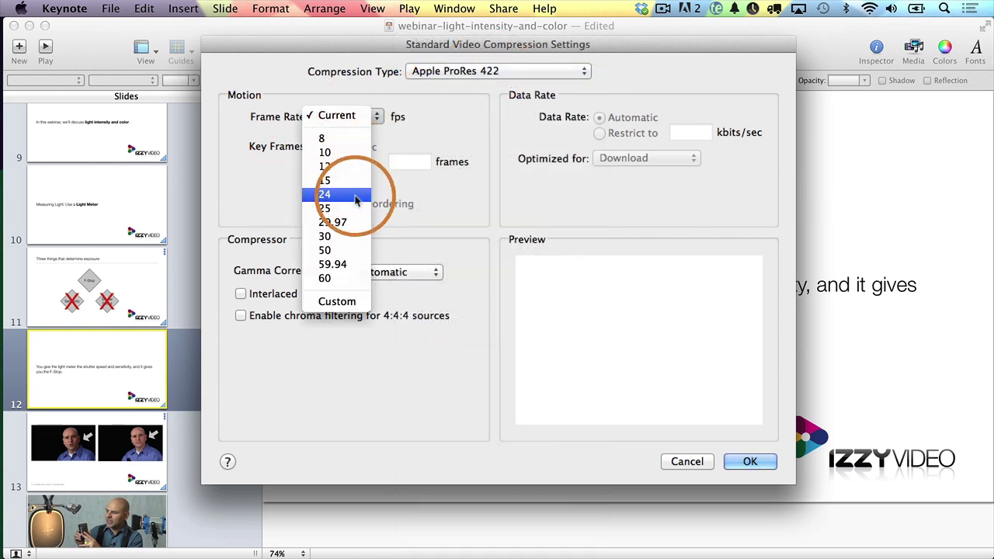
click(359, 223)
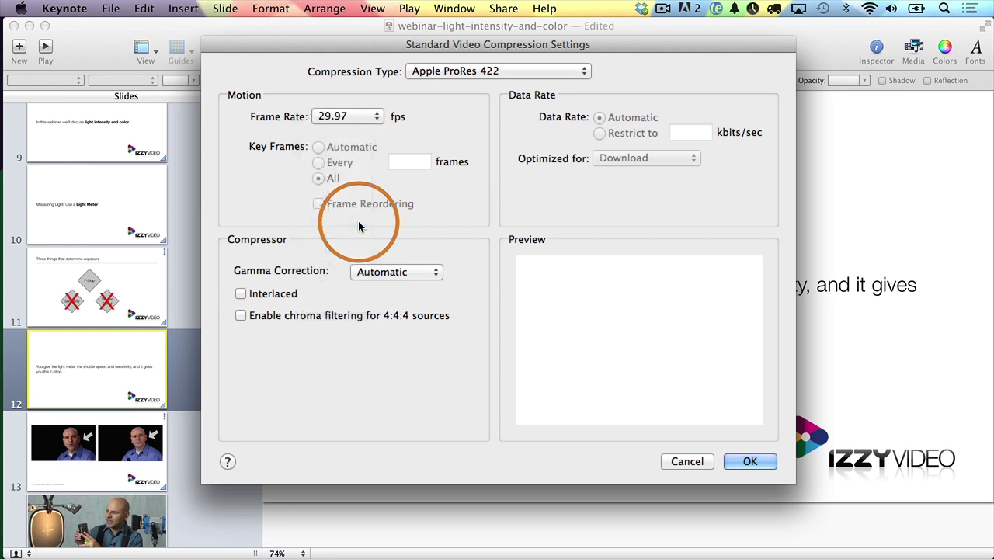
click(750, 462)
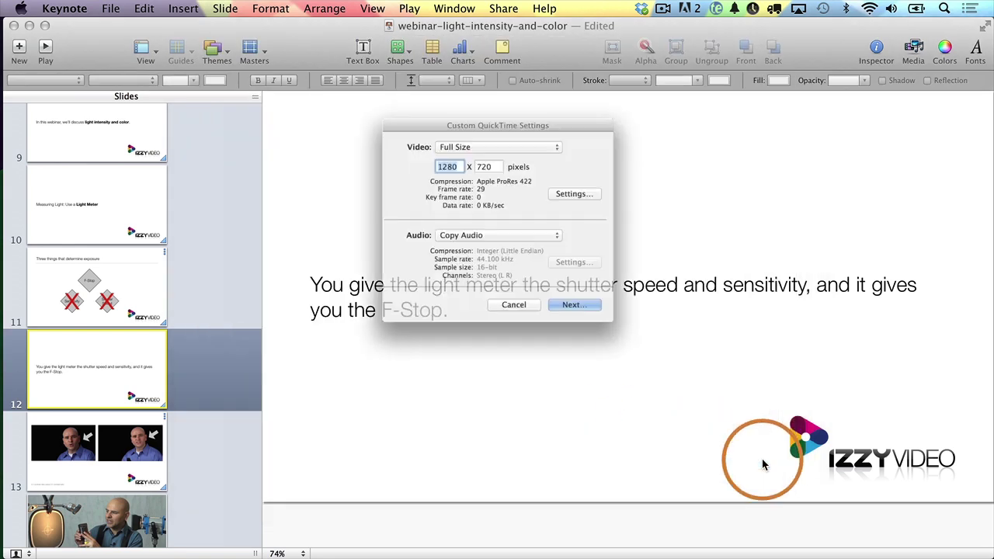
Step: Export the movie as 'presentation-exported-video' into the izzyvideo227 folder
click(600, 332)
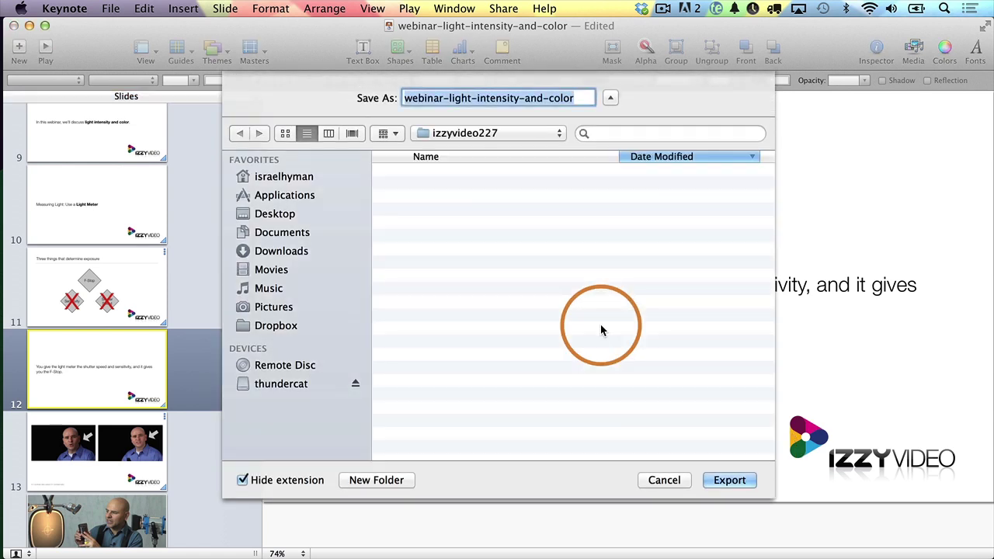
text(pre)
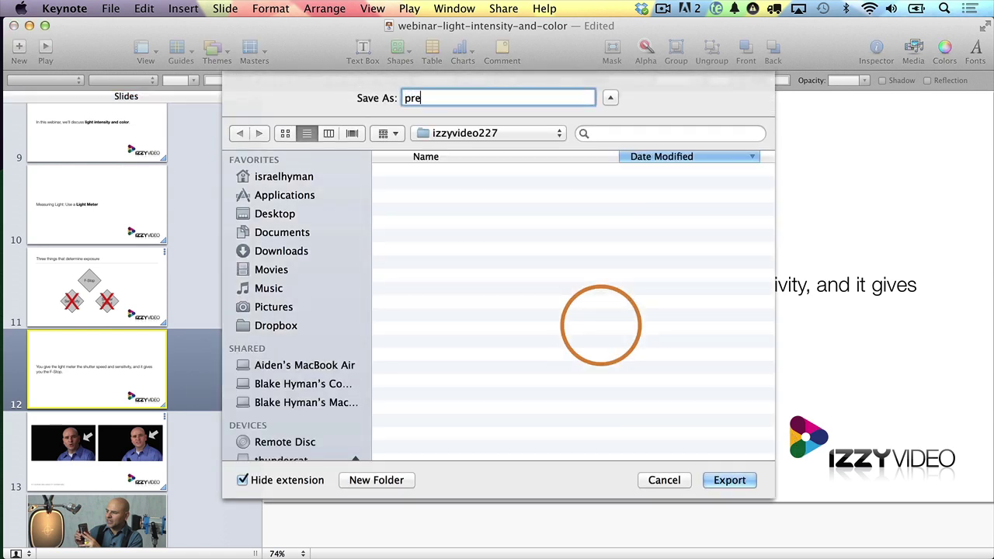
text(sentation-exported-video)
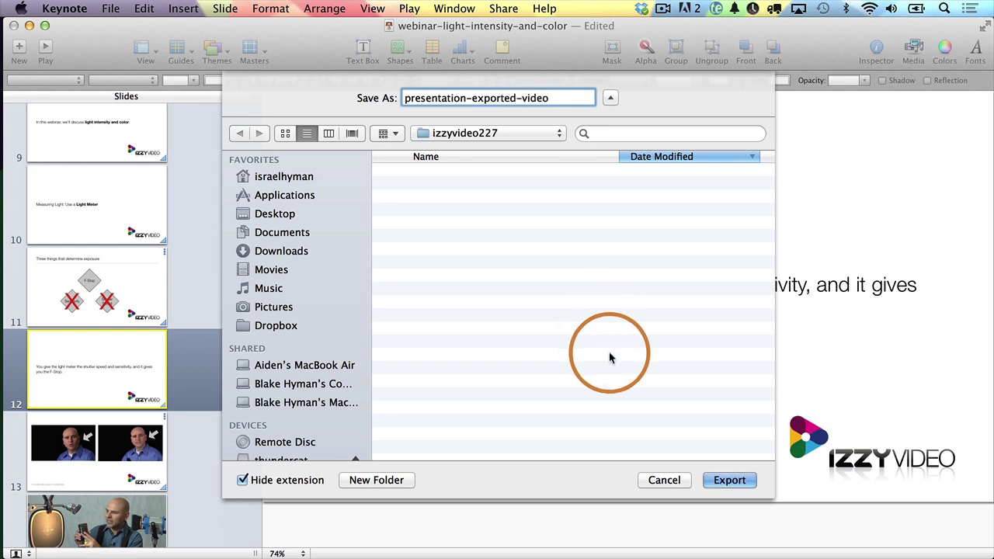
click(730, 480)
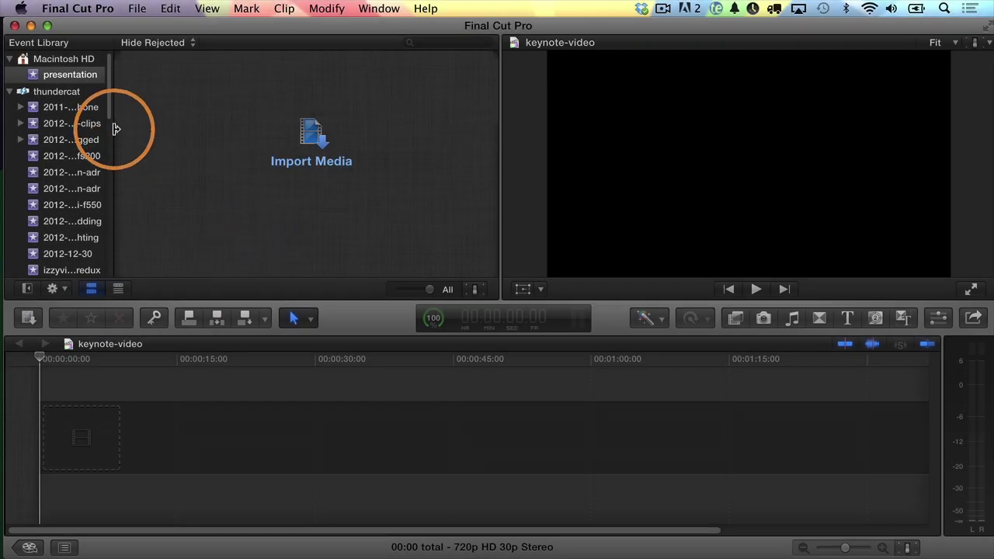
Step: Choose only the presentation-exported-video movie in Media Import for importing
click(314, 144)
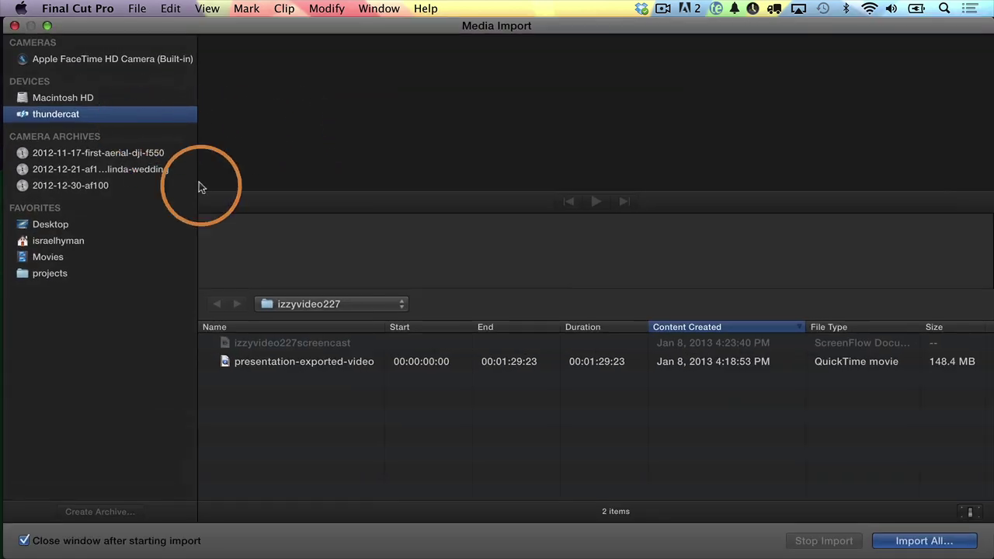
click(225, 362)
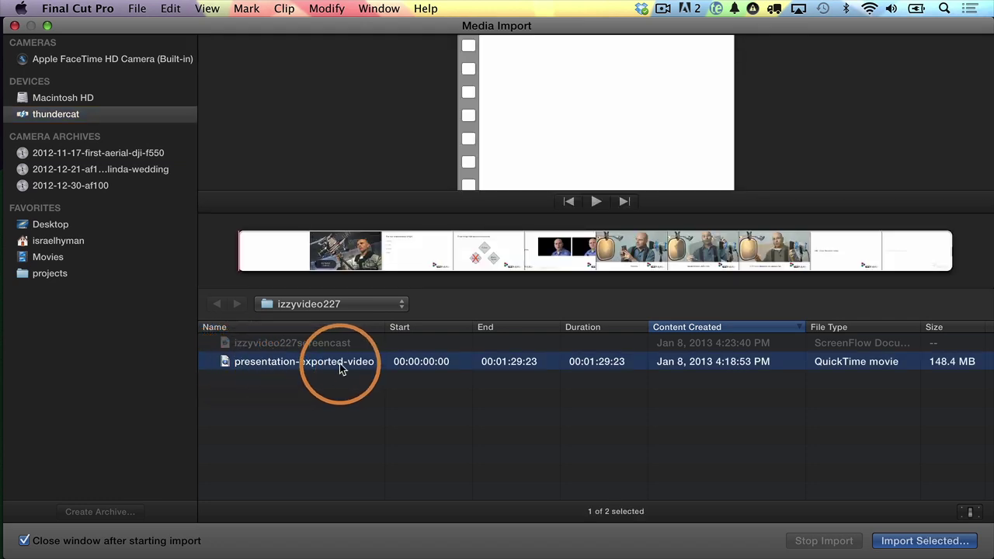
click(895, 538)
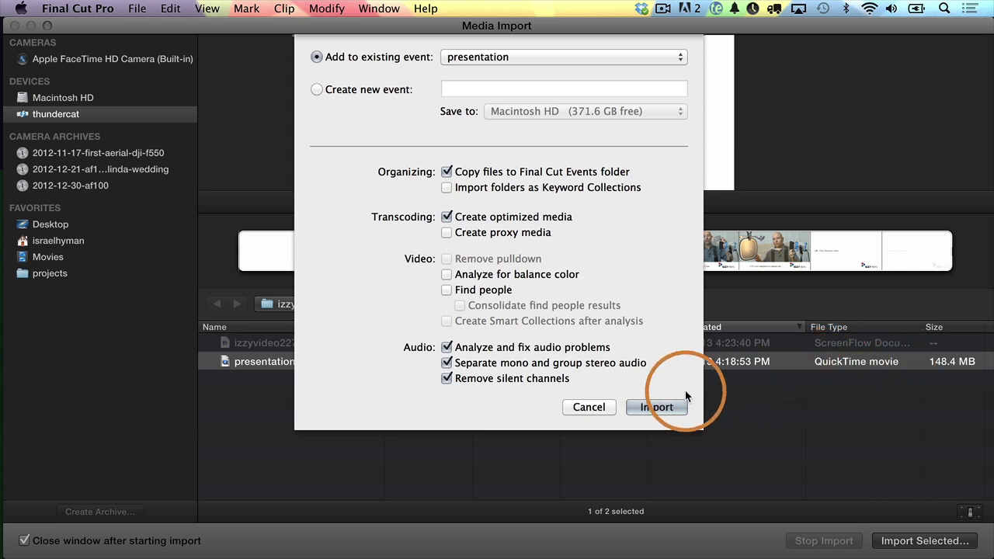
Step: Import into the presentation event, append the clip to keynote-video, and play from the start
click(653, 410)
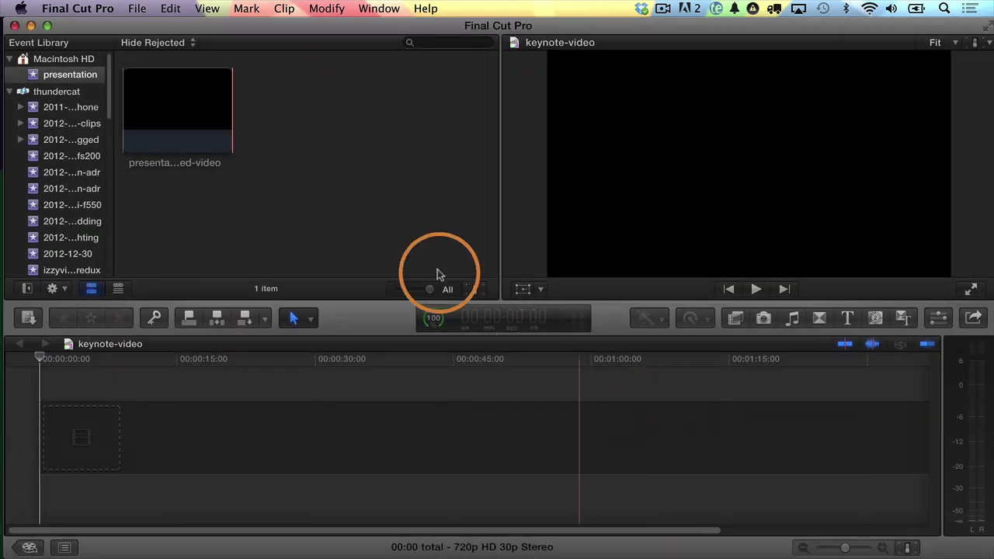
click(177, 117)
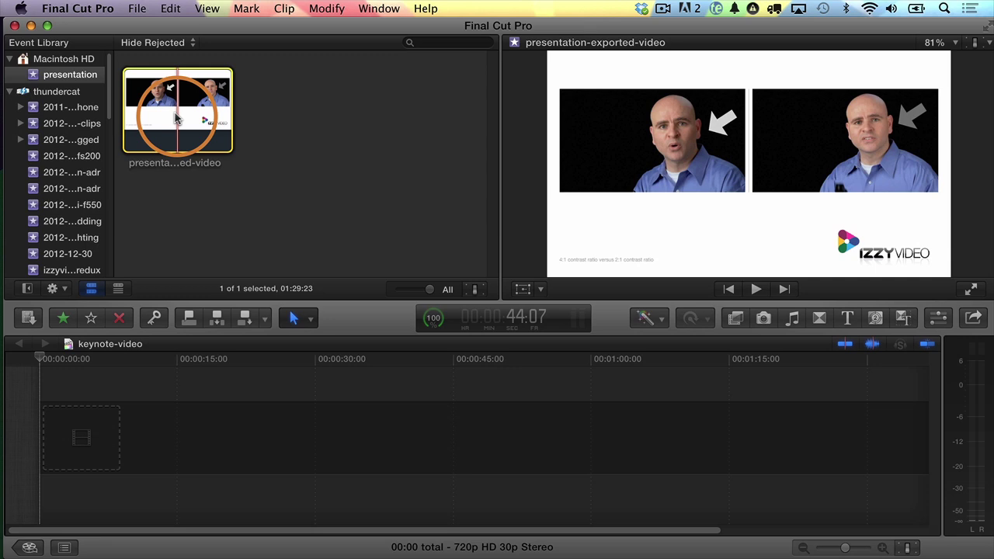
key(e)
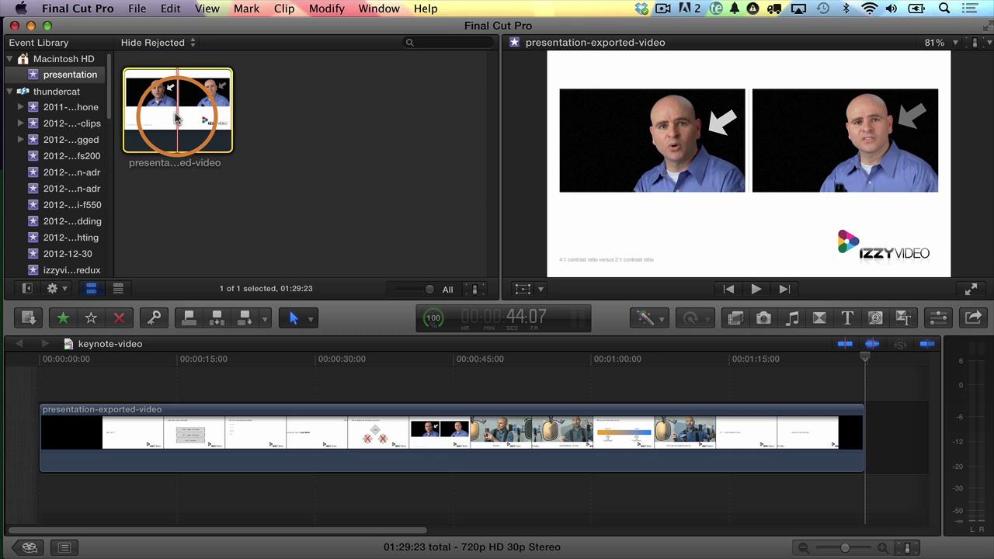
drag(67, 359, 33, 358)
key(space)
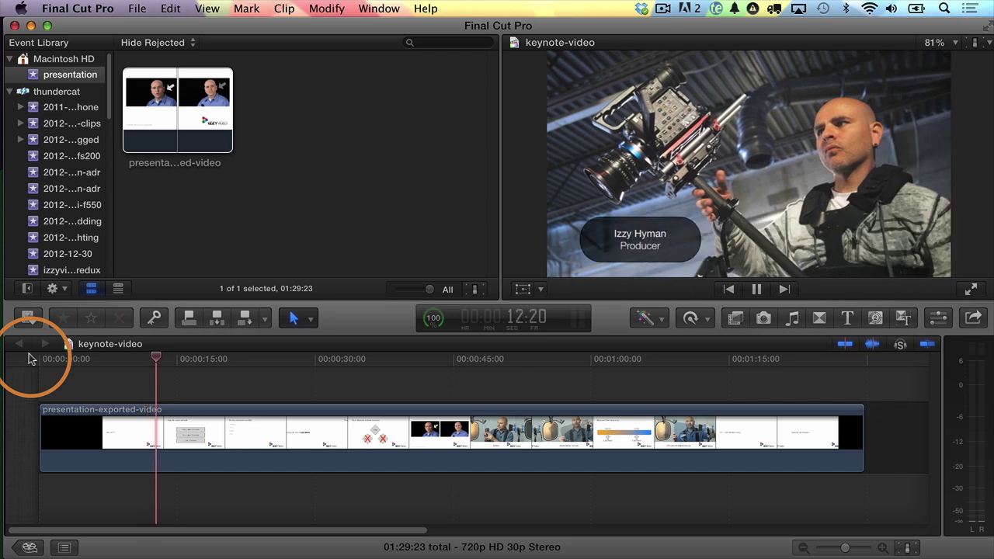
key(space)
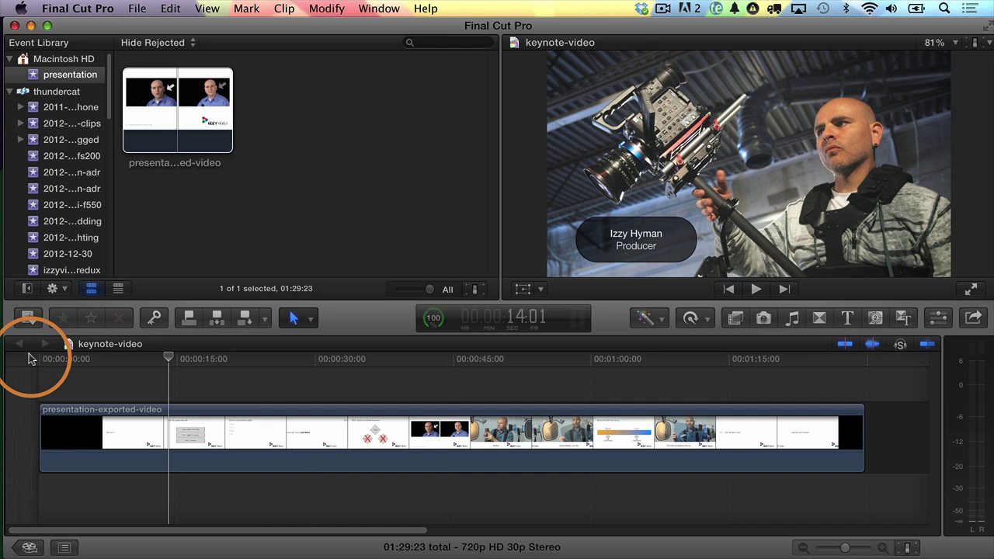
click(28, 358)
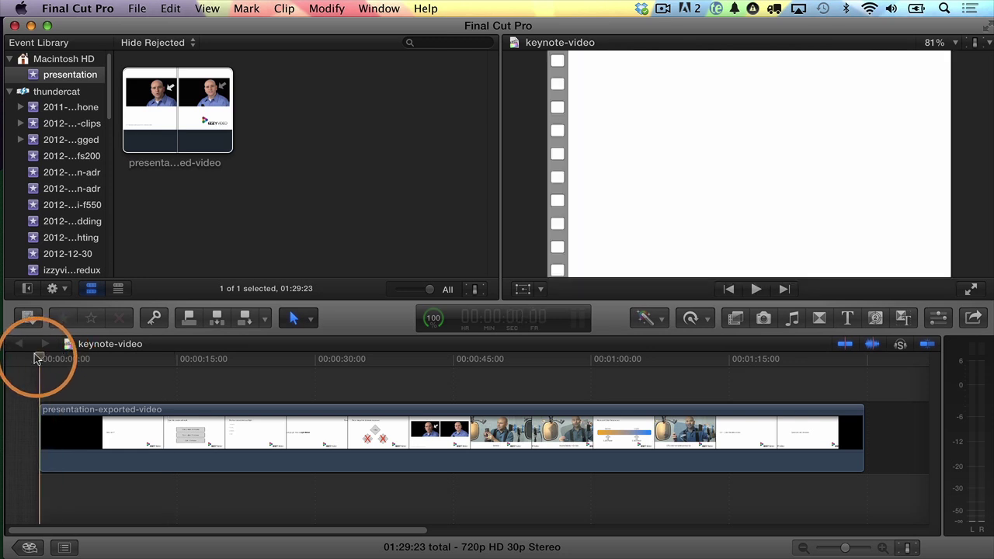
Step: Record a narrated voiceover with Window > Record Audio, creating the Voiceover 4 clip
click(372, 7)
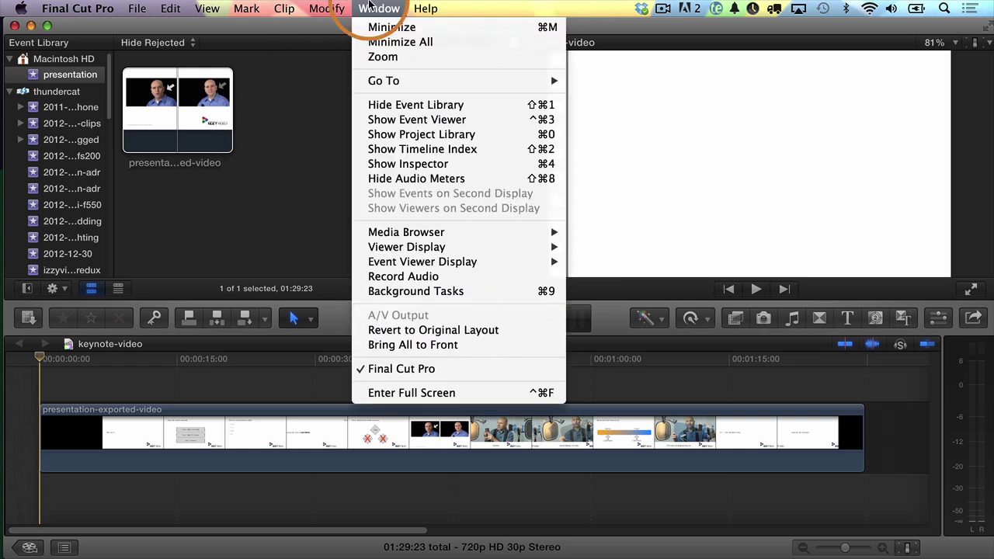
click(420, 278)
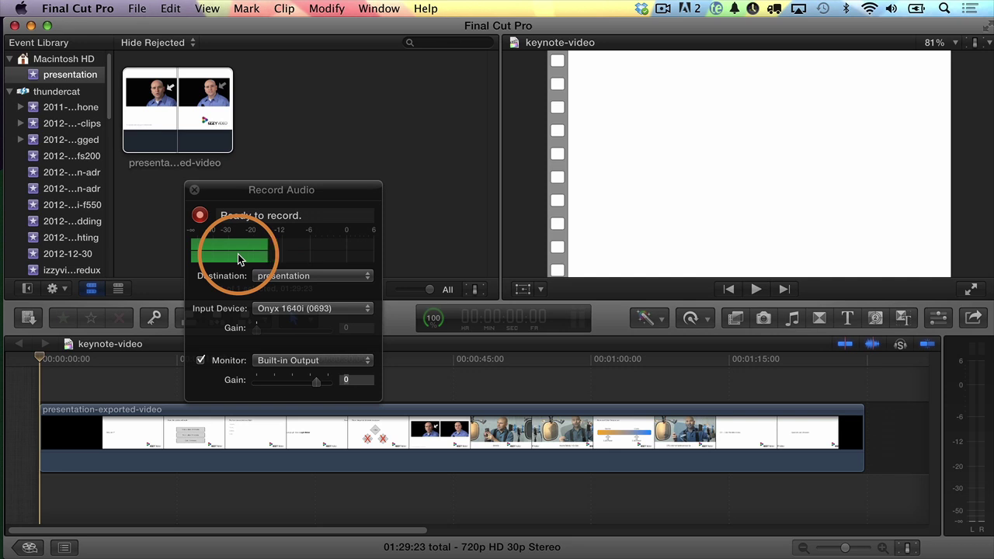
click(200, 215)
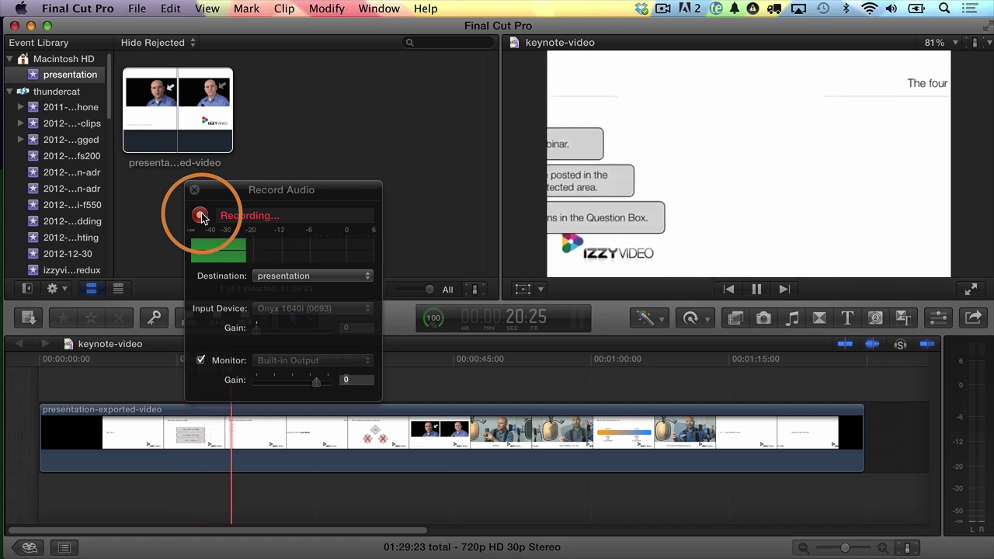
click(201, 216)
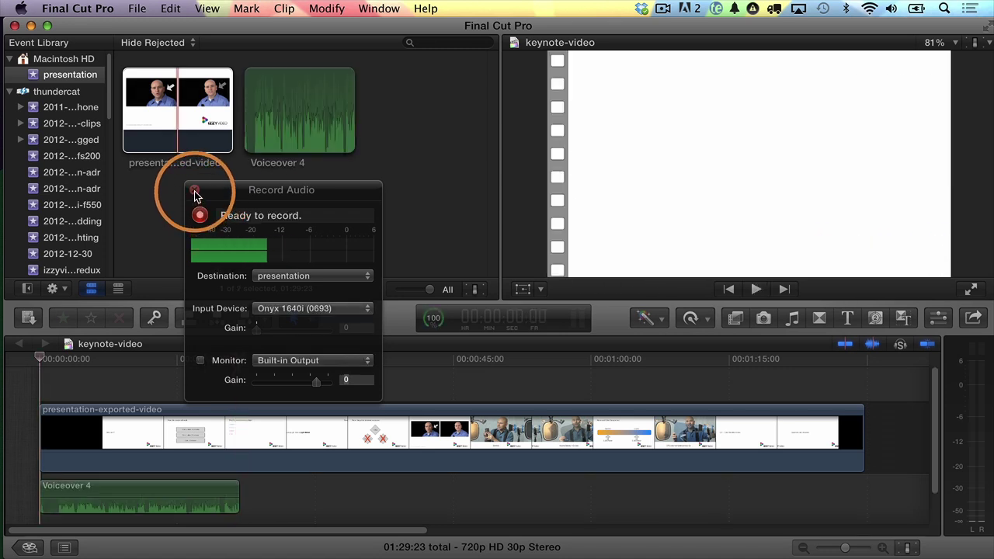
Step: Close Record Audio, zoom in twice on the timeline start, and select Voiceover 4
click(195, 191)
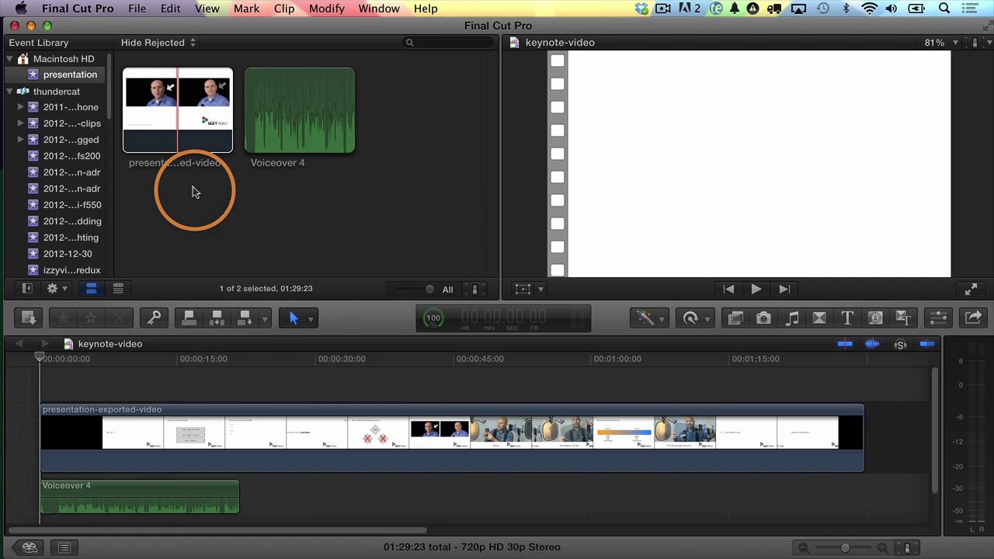
key(super+equal)
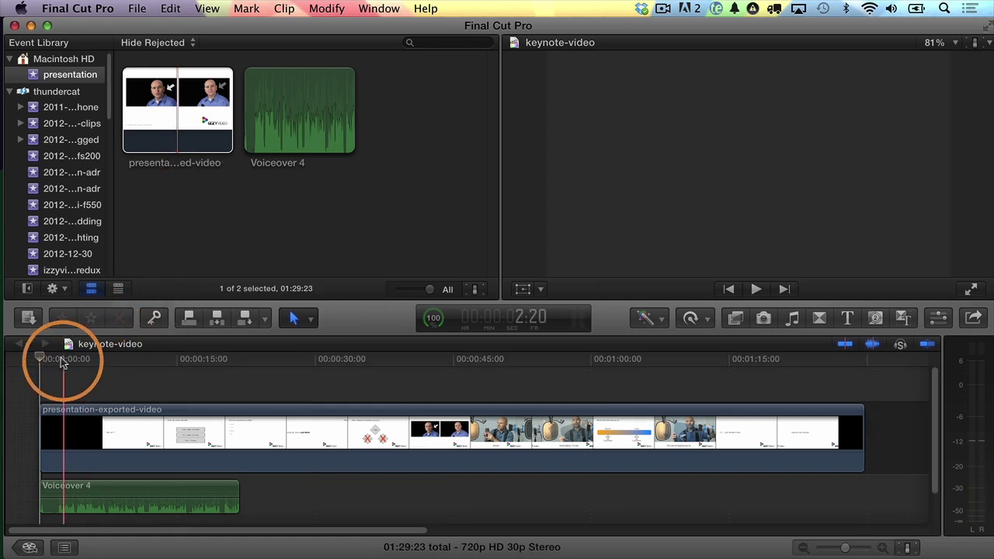
key(super+equal)
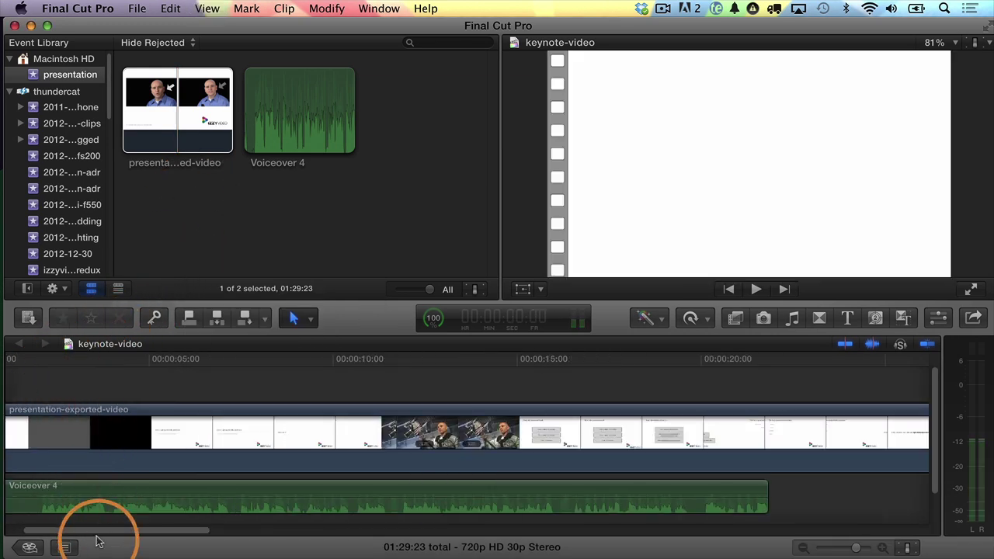
drag(87, 530, 51, 529)
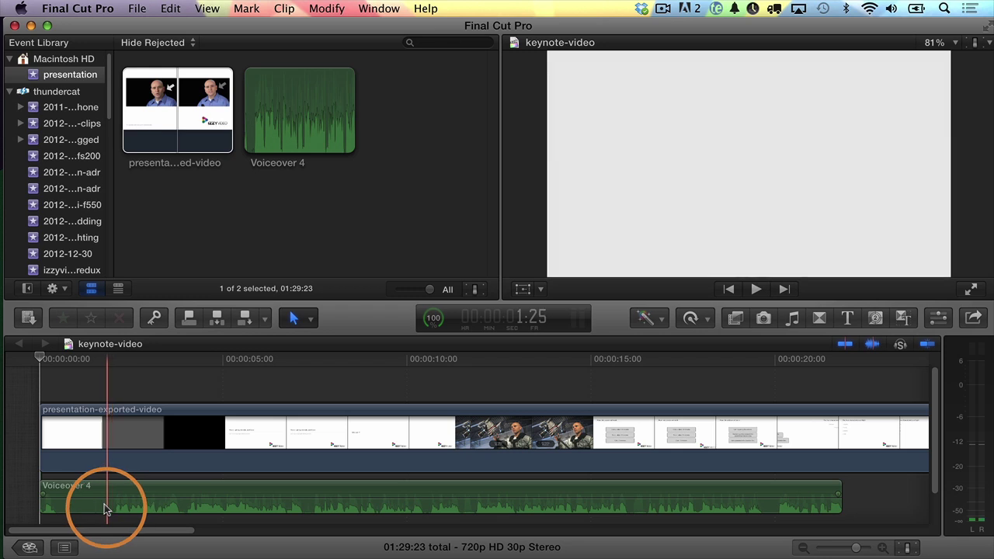
click(107, 507)
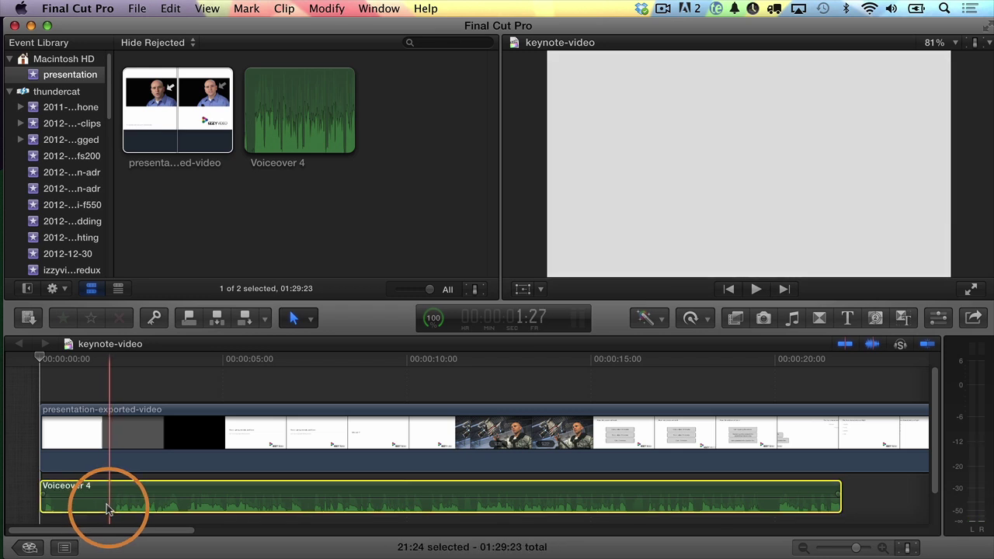
Step: Trim the voiceover's start to where the narration begins
click(170, 9)
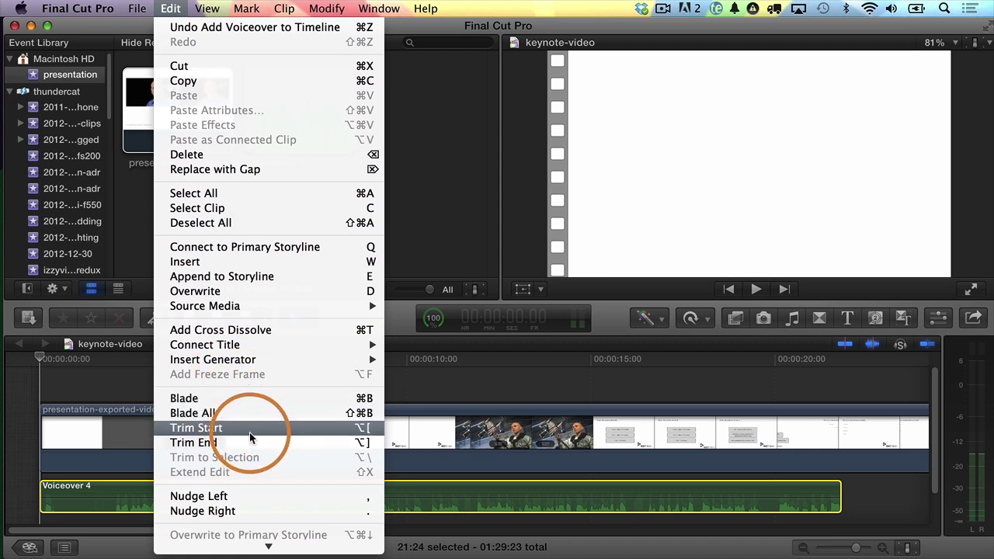
click(327, 429)
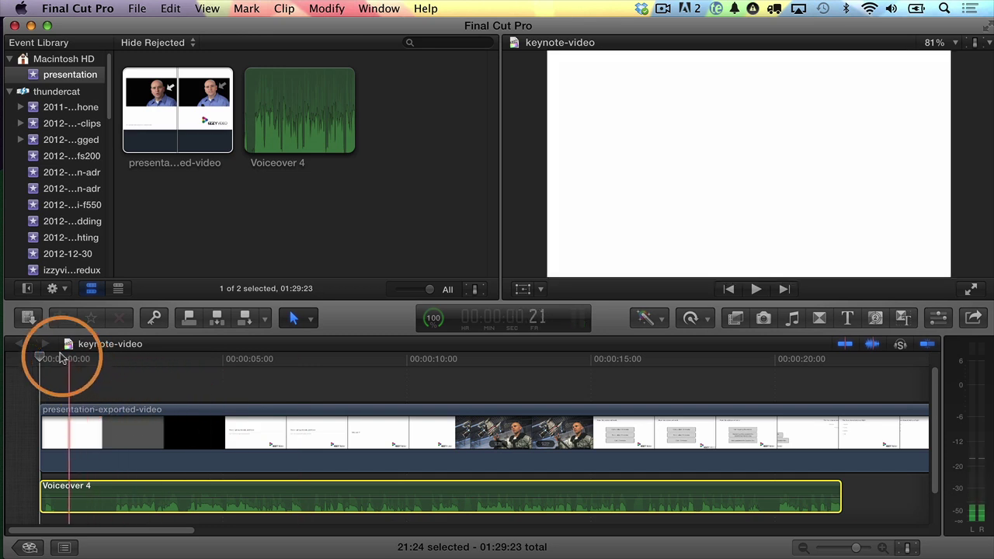
drag(49, 356, 99, 359)
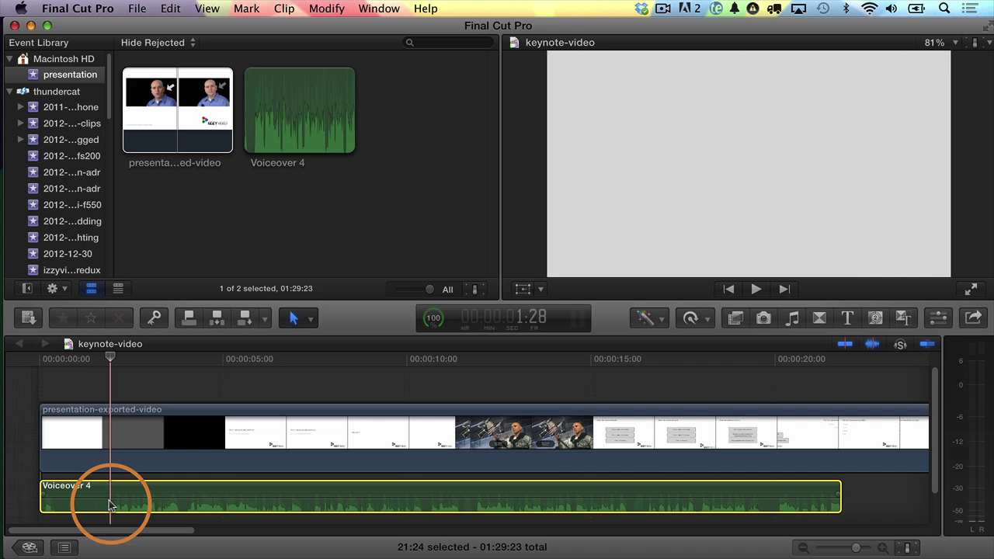
key(alt+bracketleft)
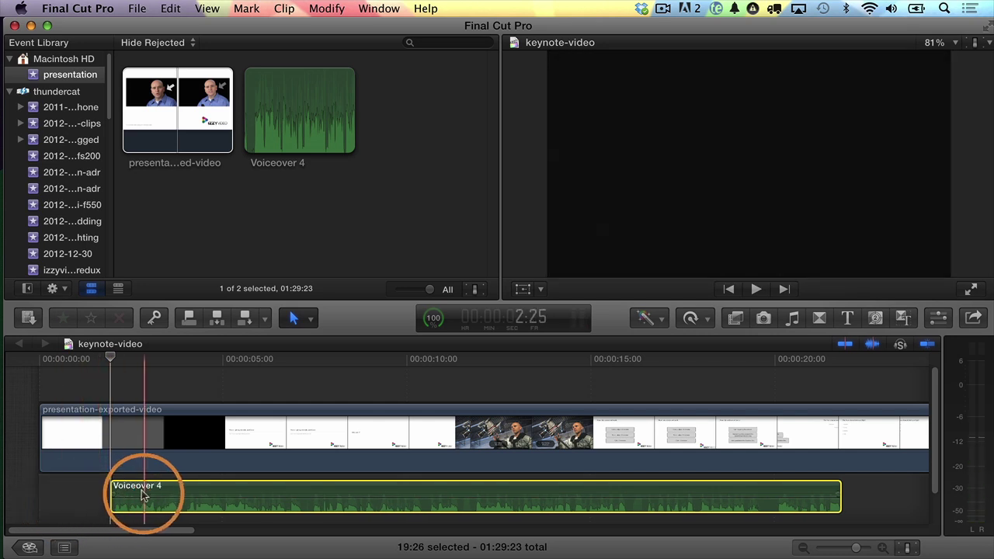
Step: Trim the presentation clip's black opening so it starts at the first slide
click(106, 427)
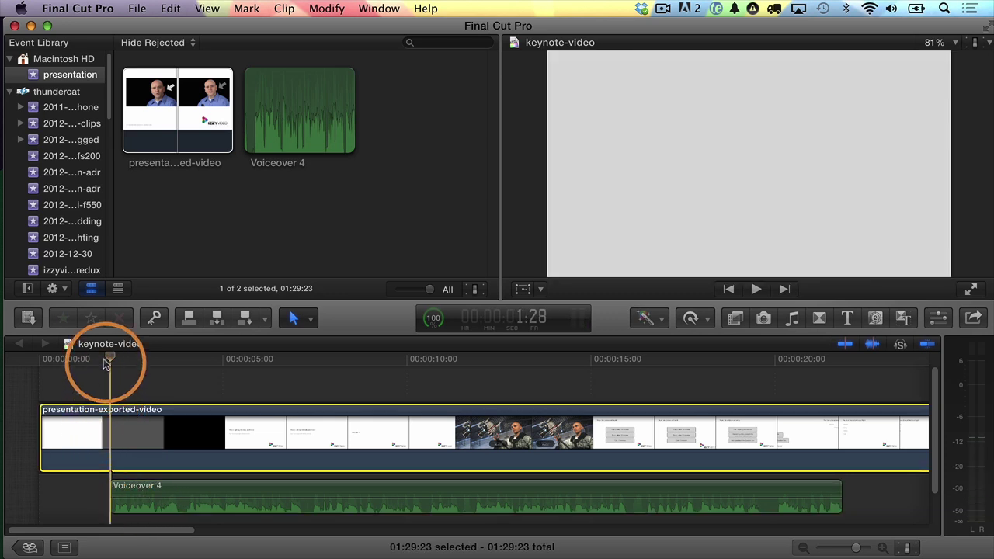
drag(112, 359, 257, 363)
drag(217, 364, 203, 364)
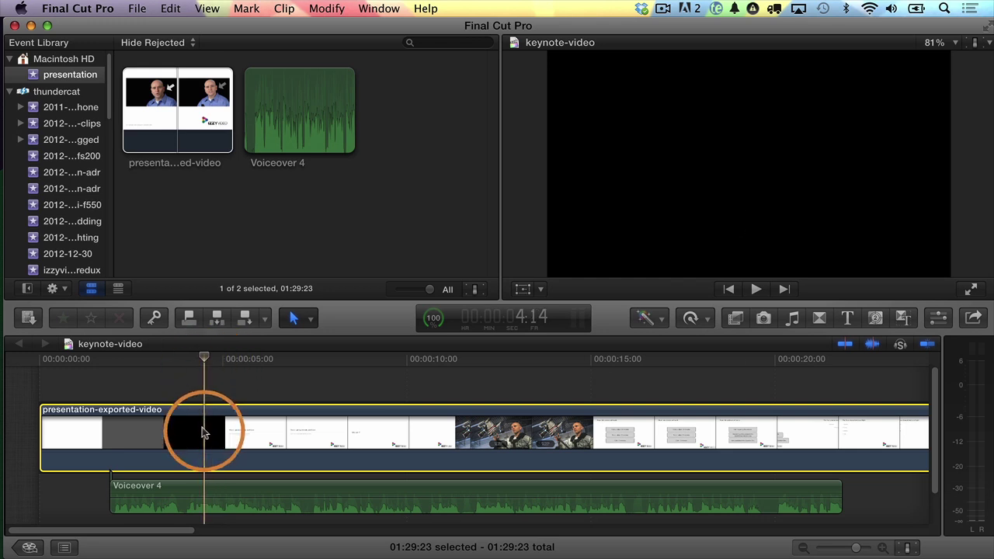
key(alt+bracketleft)
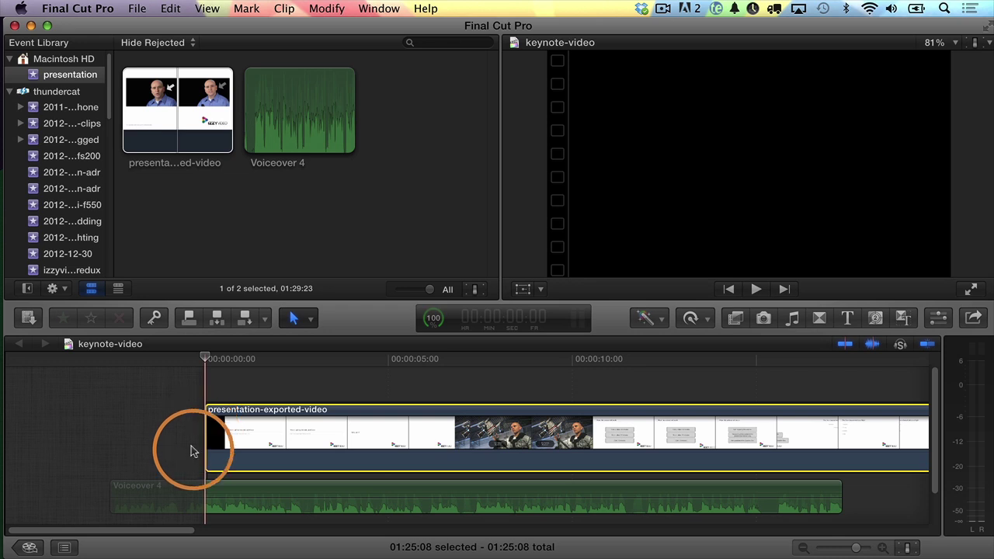
Step: Move Voiceover 4 to the timeline start and play back to check sync
click(224, 489)
drag(224, 490, 284, 485)
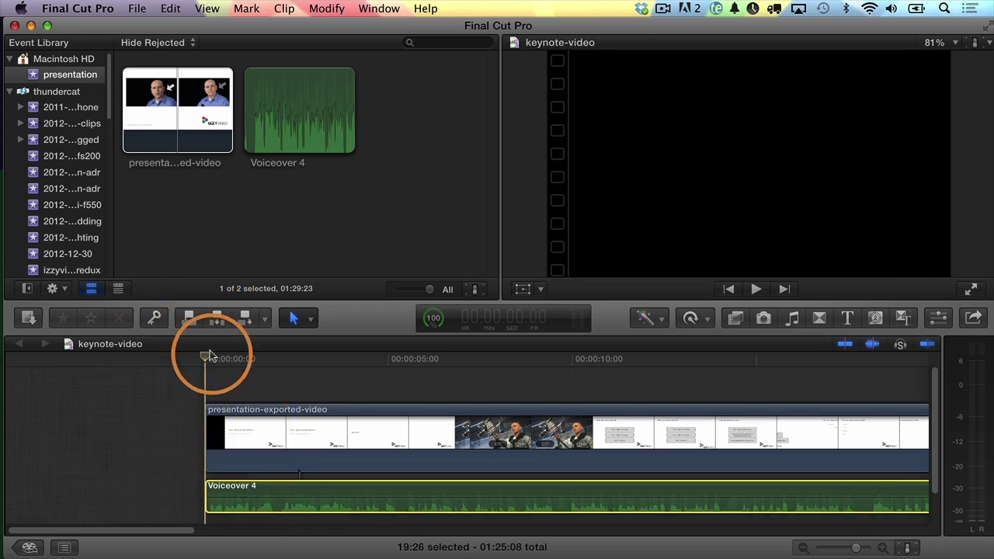
key(space)
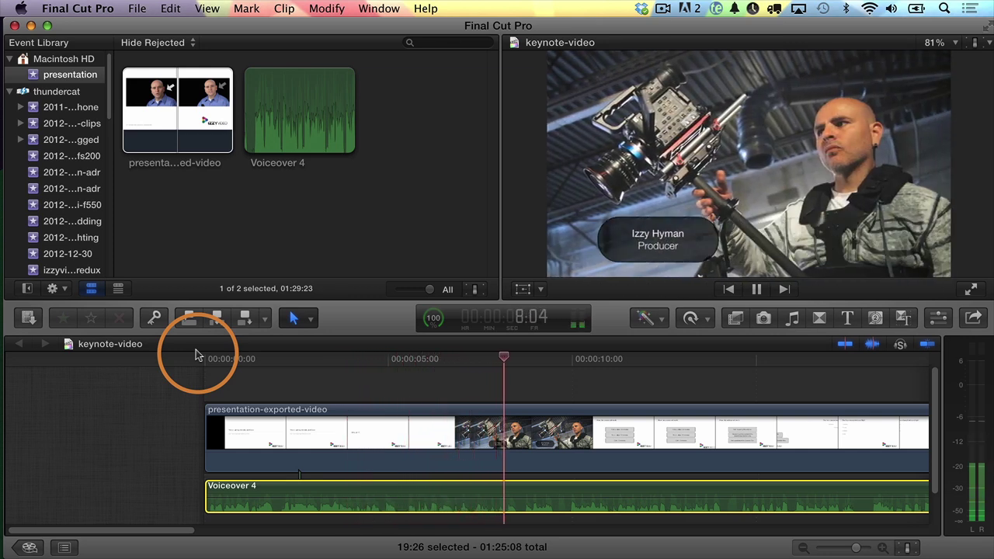
Step: Stop playback and park on the 'Video Lighting Intensity and Color' title slide at 00:00:02:22 with the presentation clip selected
drag(196, 350, 525, 393)
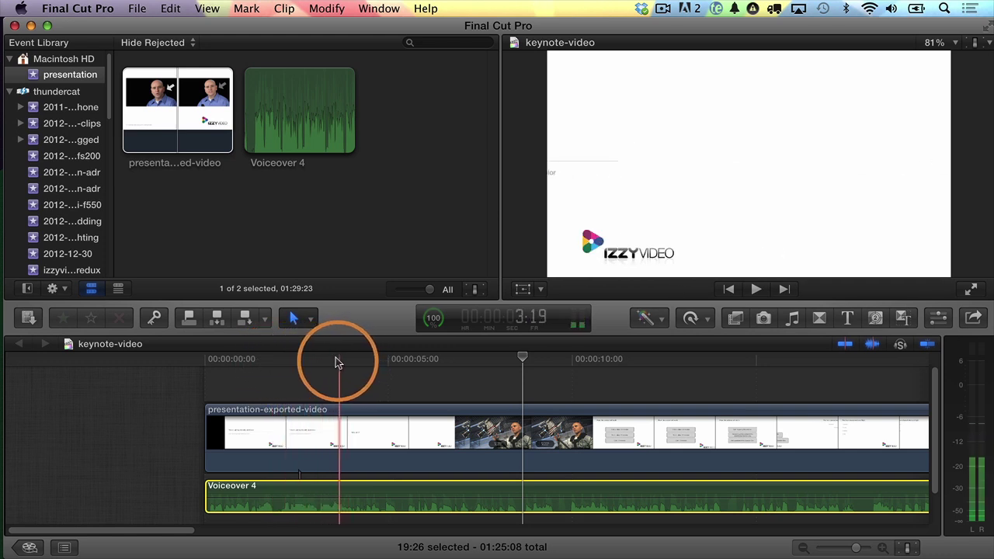
click(303, 355)
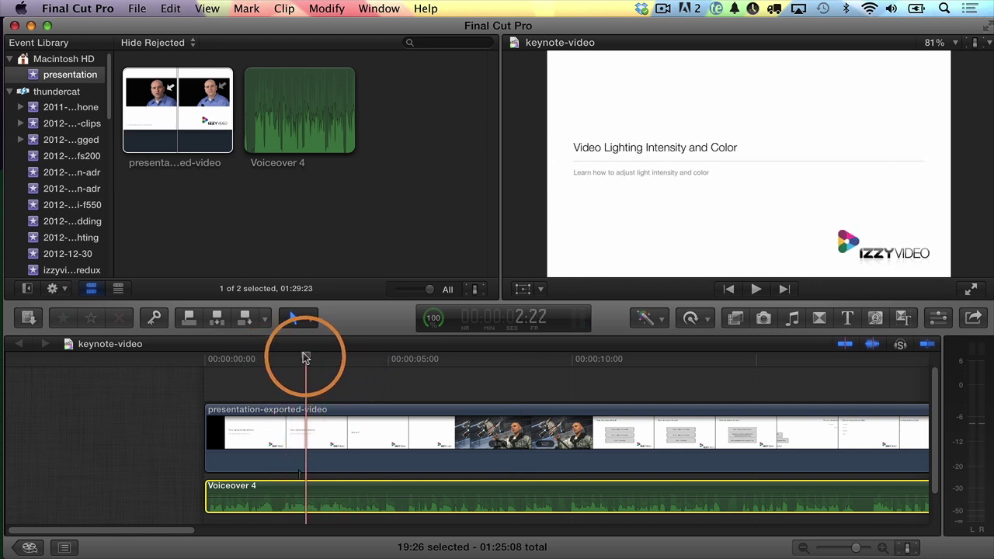
click(304, 424)
click(170, 9)
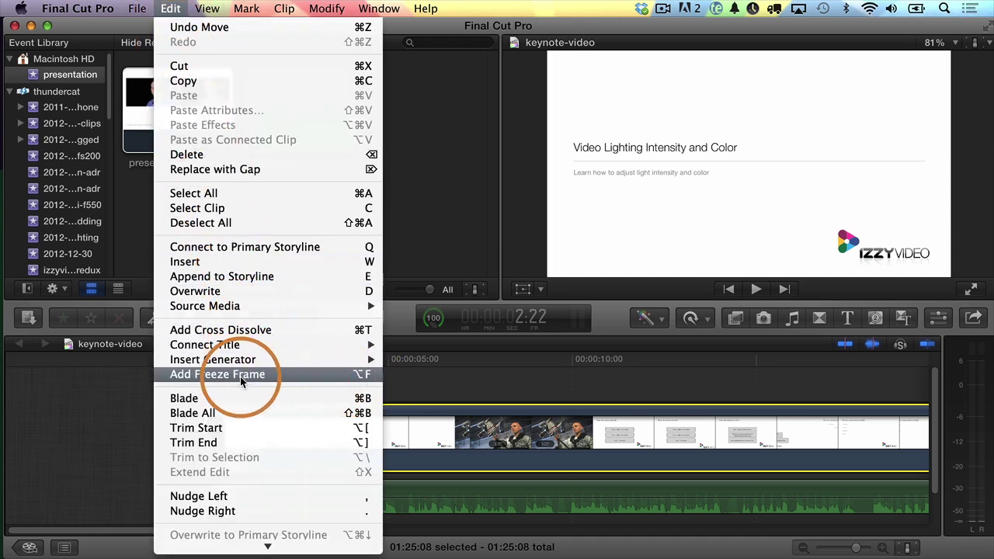
Step: Add a freeze frame of the title slide, lengthen it, and play back to check timing
click(240, 377)
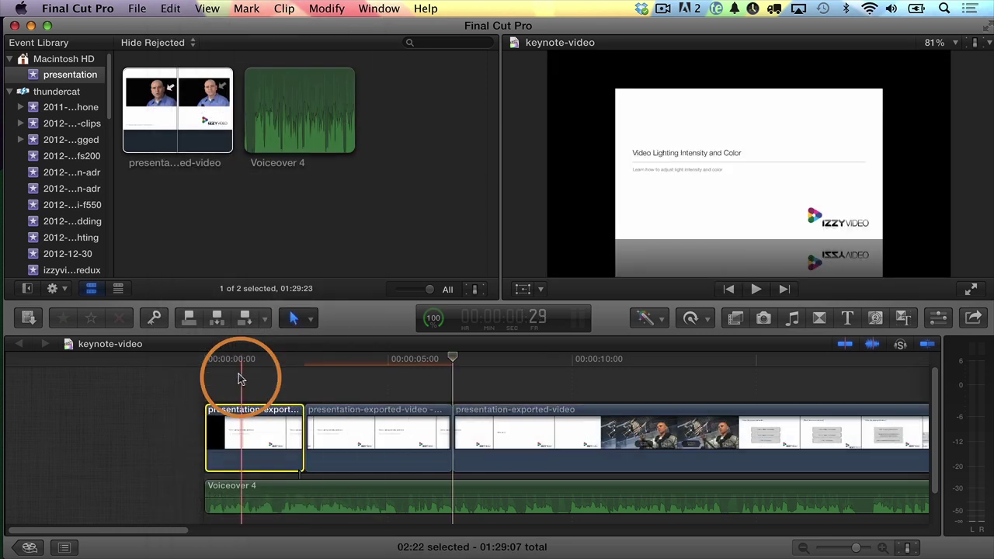
click(355, 423)
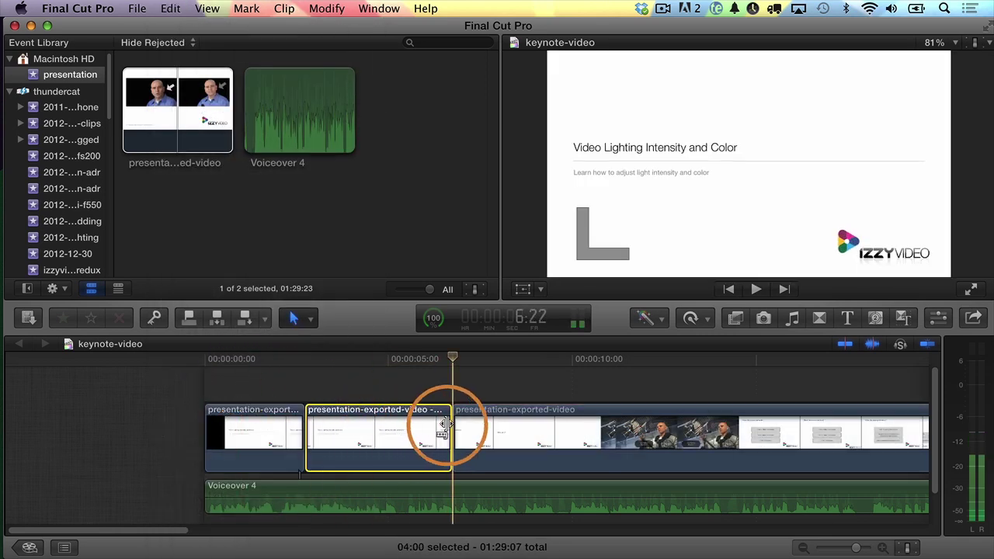
drag(444, 426, 519, 444)
click(365, 354)
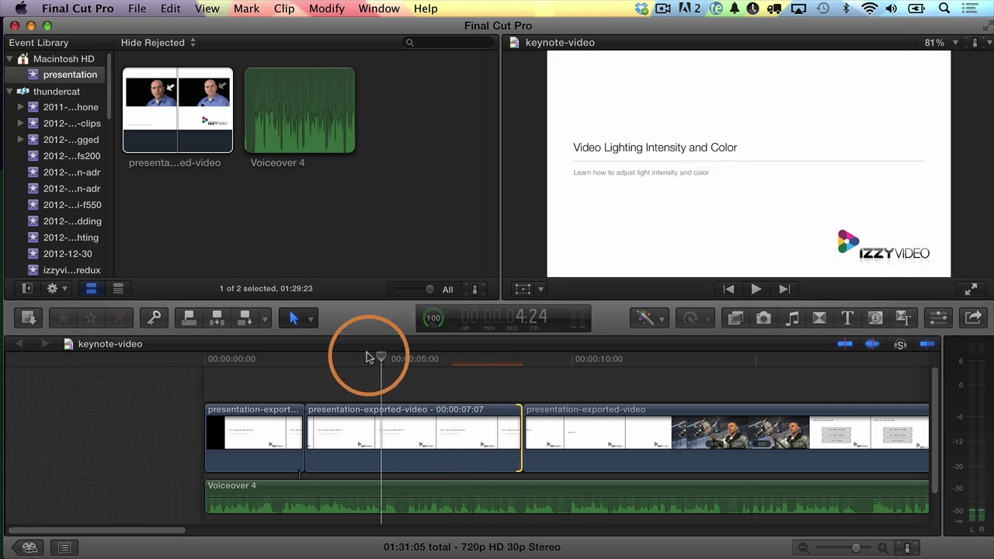
key(space)
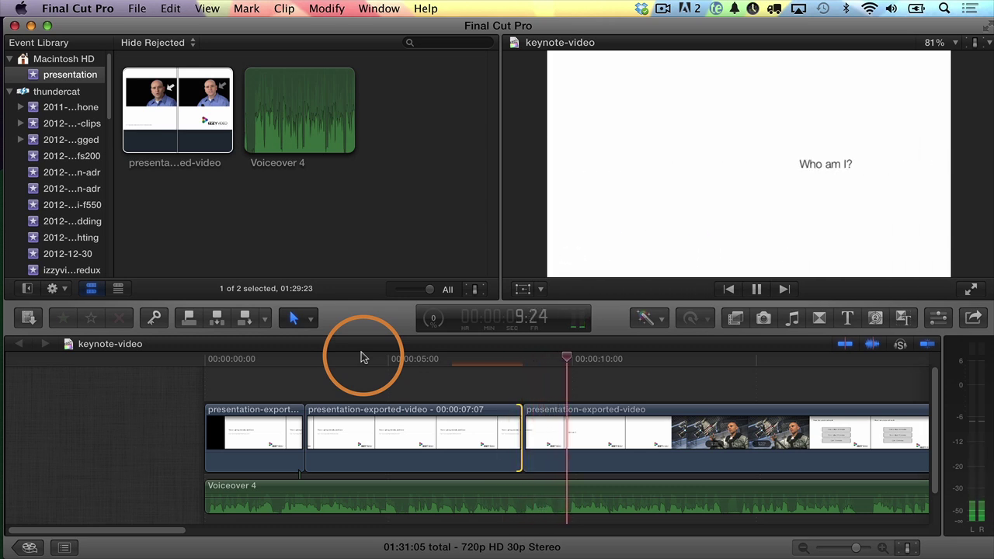
key(space)
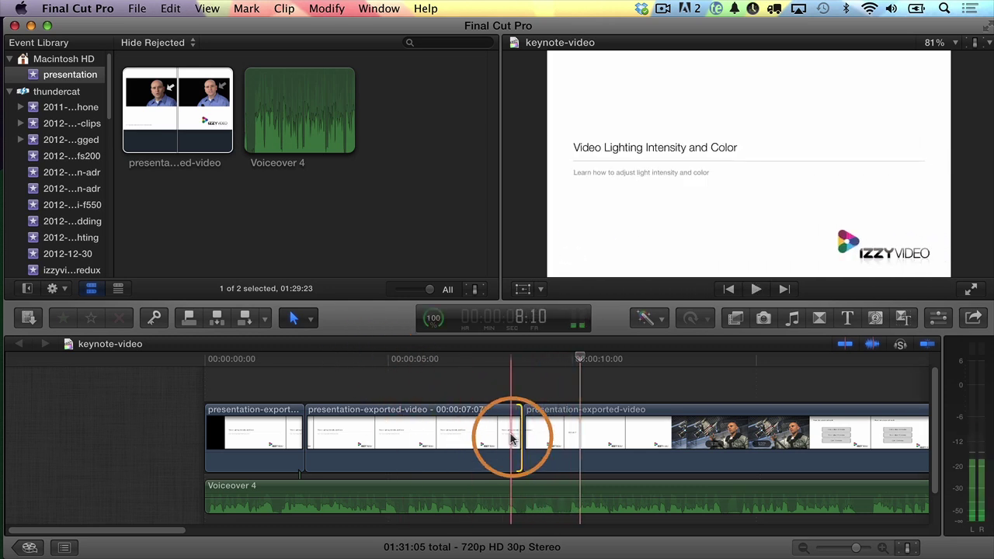
Step: Shorten the title-slide hold, about two seconds overall, until the session slide lines up with the voiceover
drag(516, 439, 485, 442)
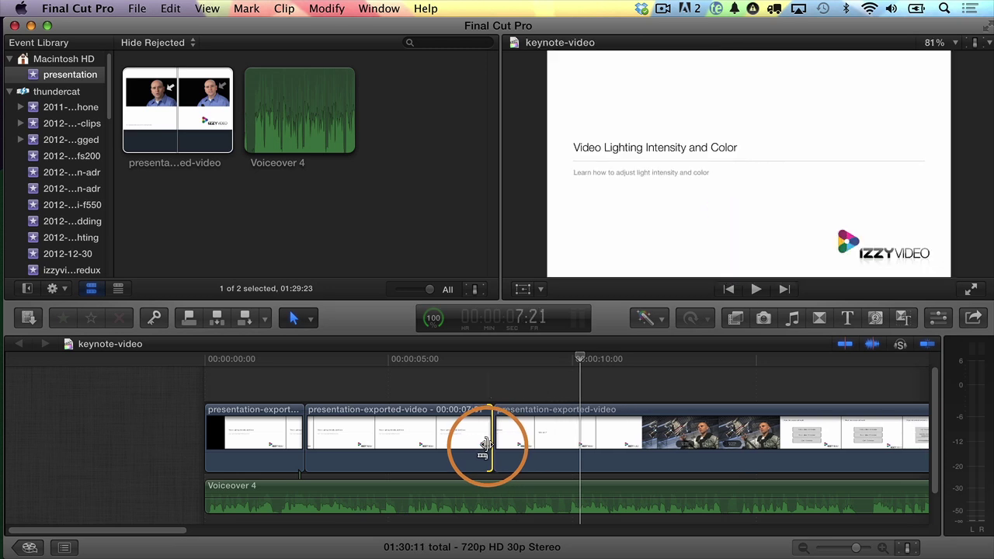
click(445, 360)
key(space)
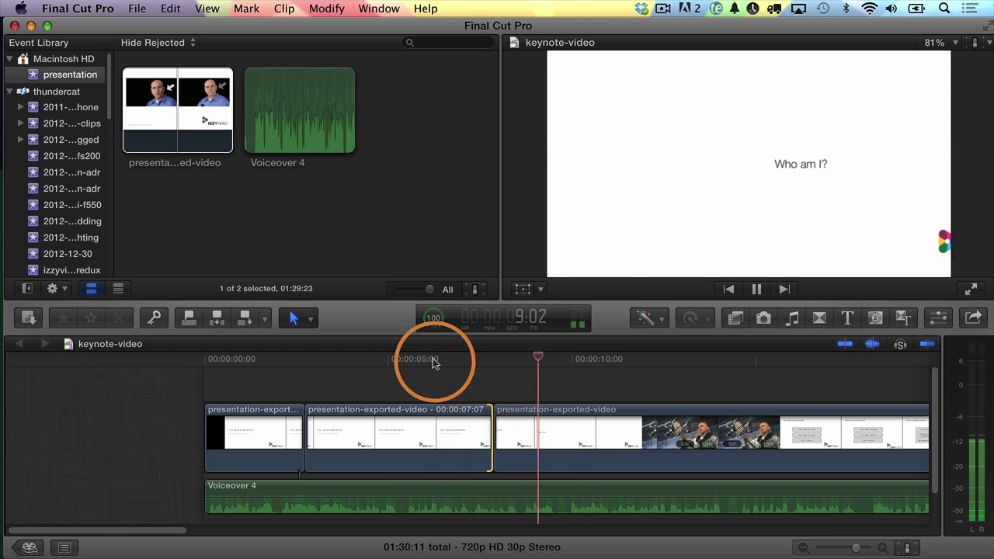
key(space)
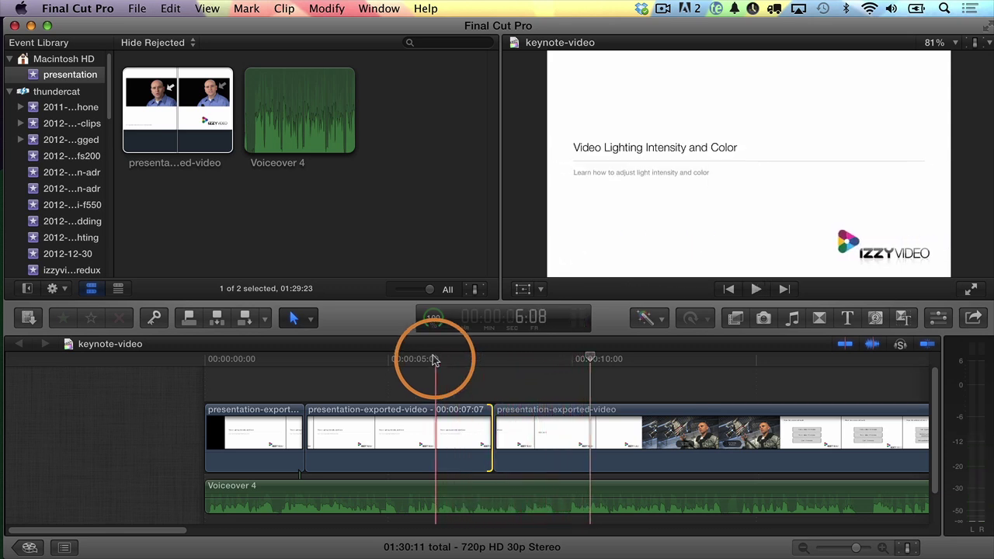
drag(486, 447, 410, 443)
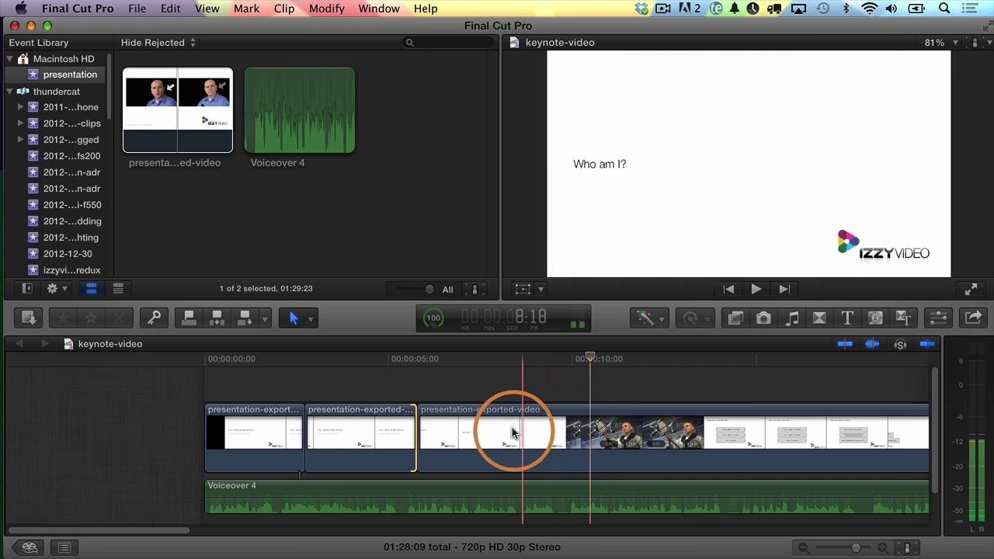
key(space)
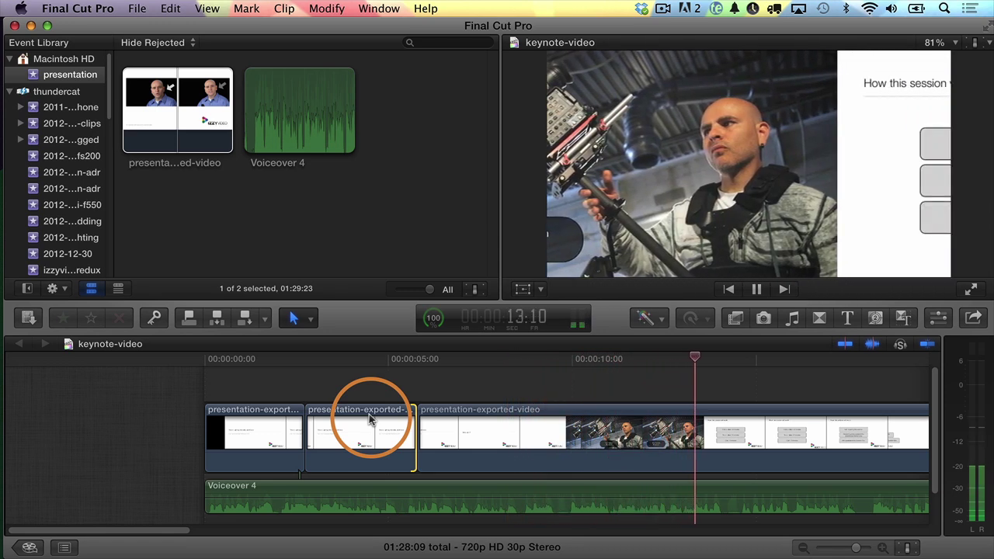
key(space)
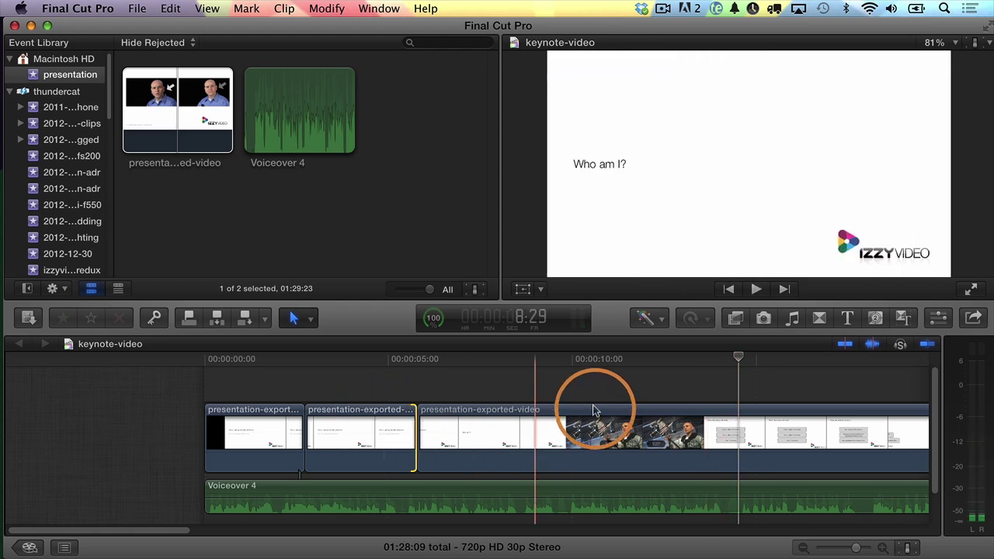
drag(734, 360, 675, 439)
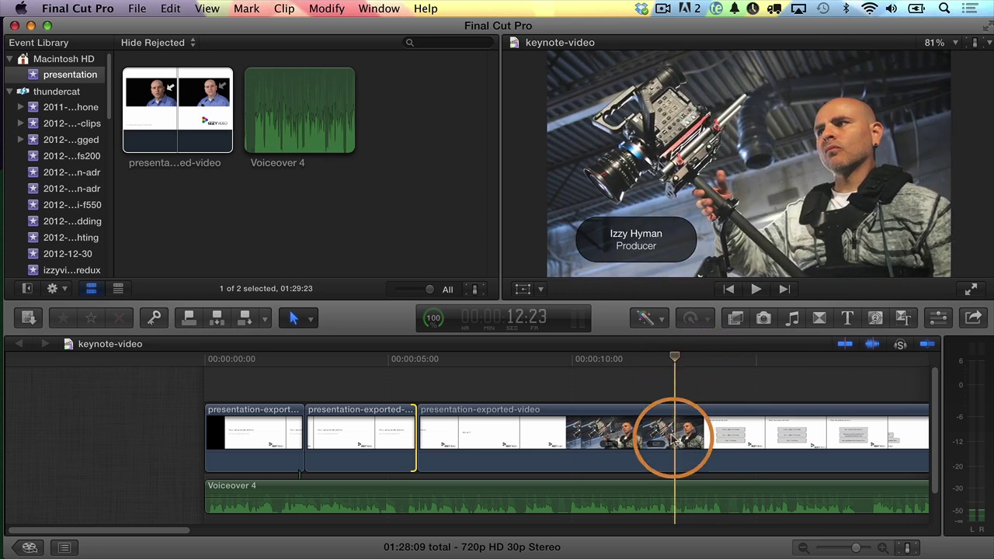
Step: Insert a 4-second freeze frame of the producer shot with Option-F and play it back
click(673, 439)
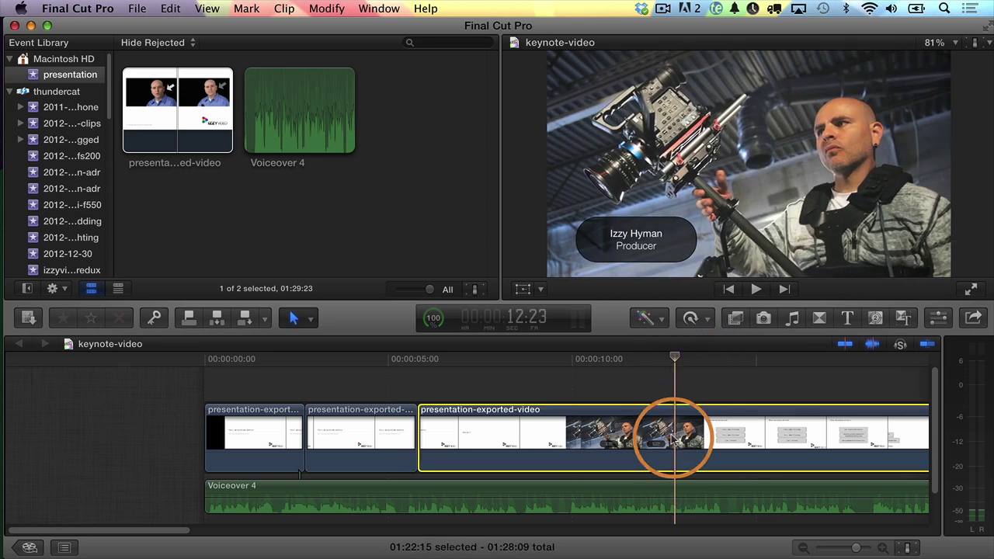
key(alt+f)
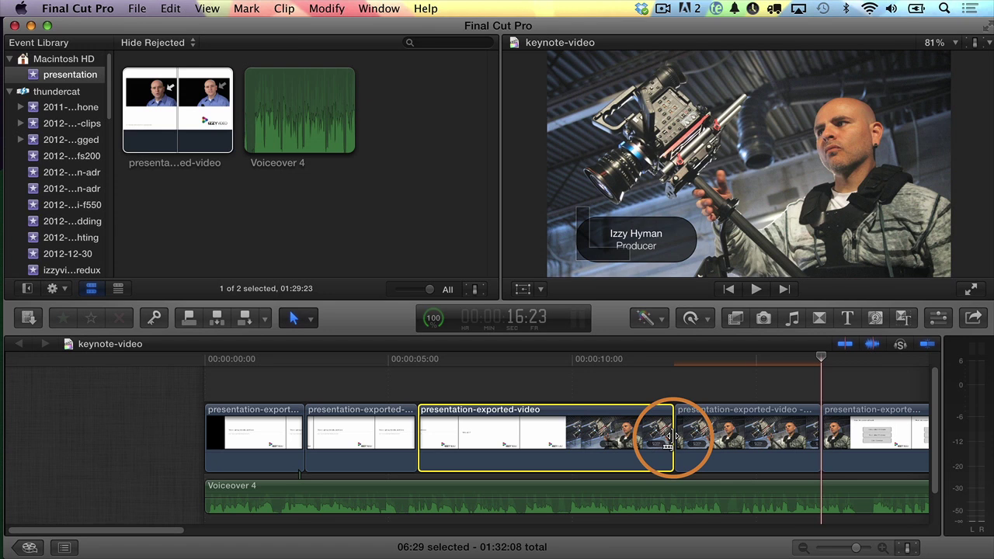
key(space)
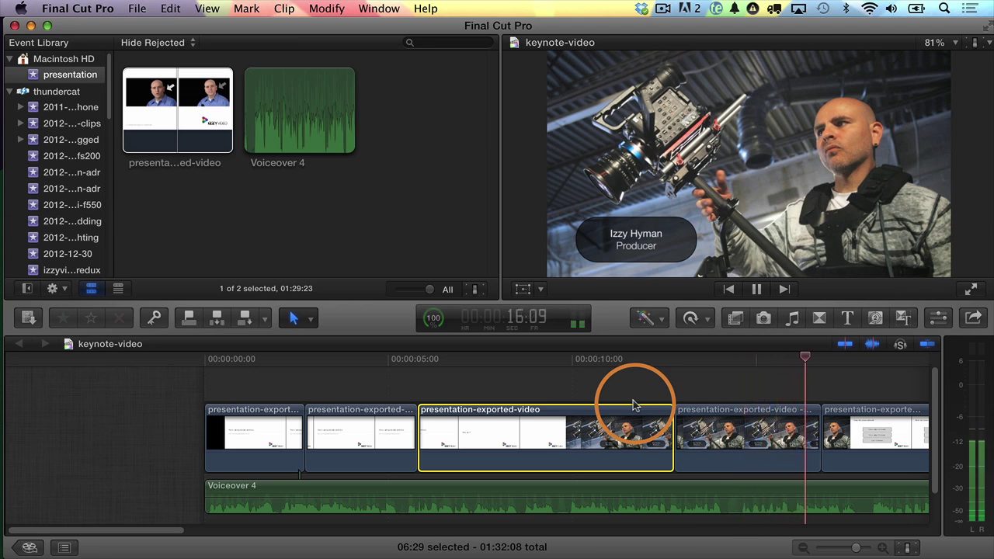
key(space)
key(space)
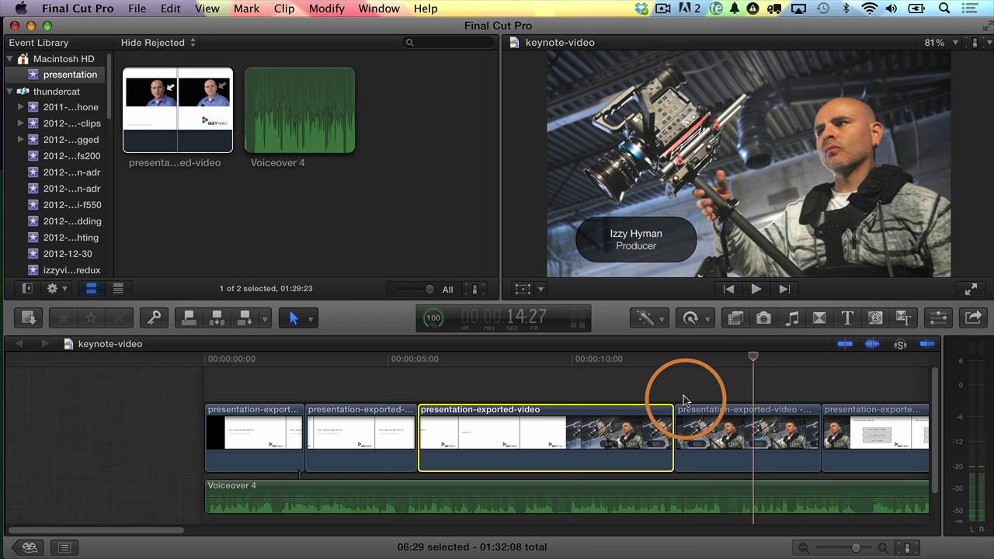
Step: Trim the producer freeze frame to 01:19, bringing the timeline to 01:29:27, and review playback
click(687, 400)
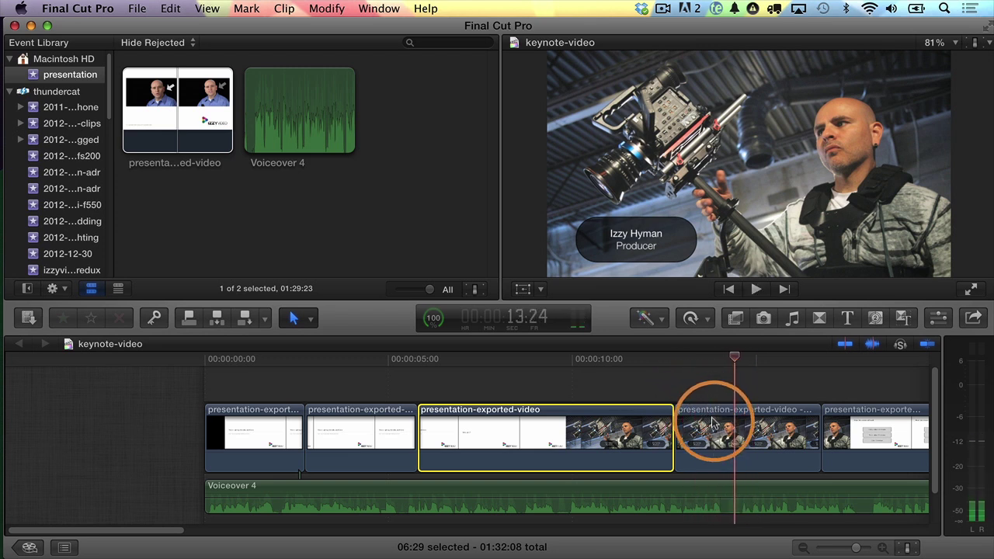
click(734, 439)
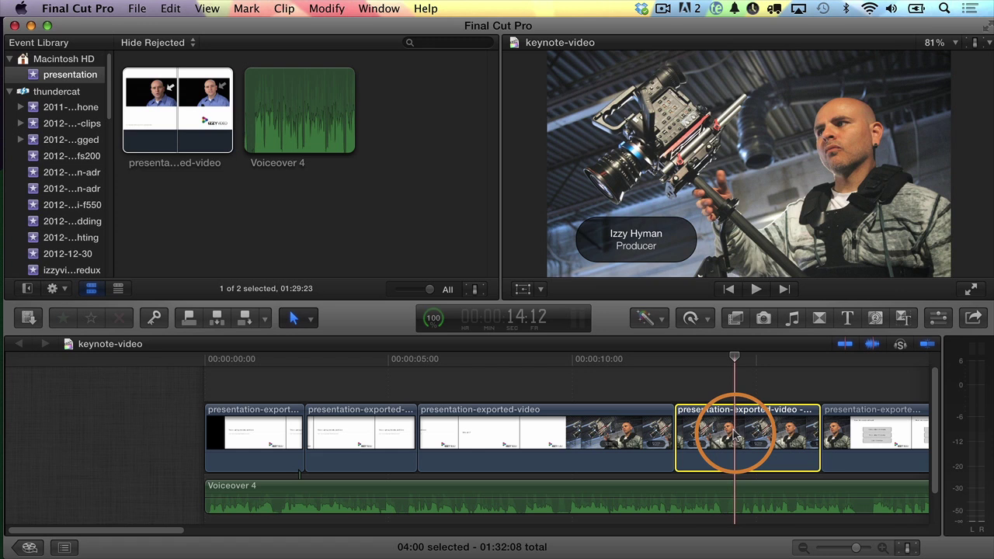
key(alt+bracketright)
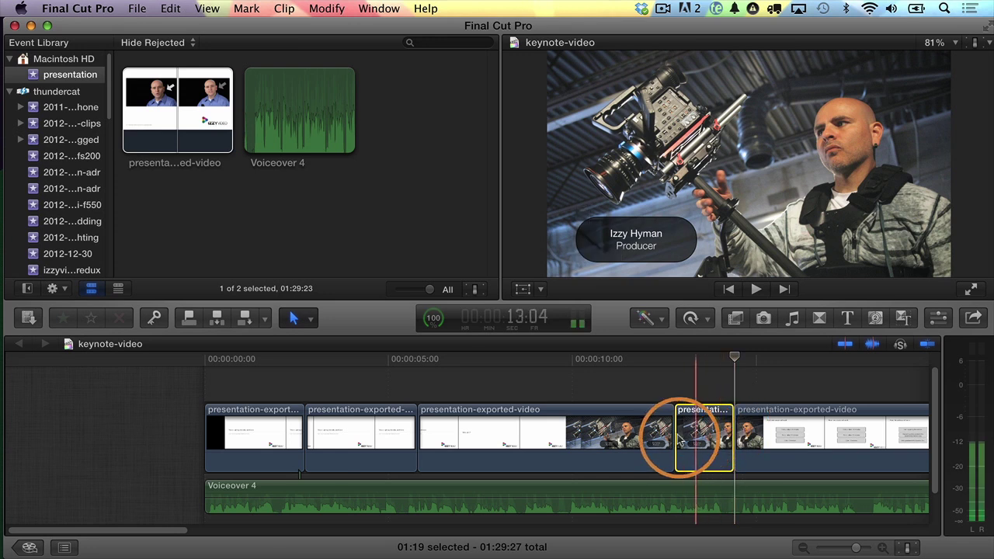
key(space)
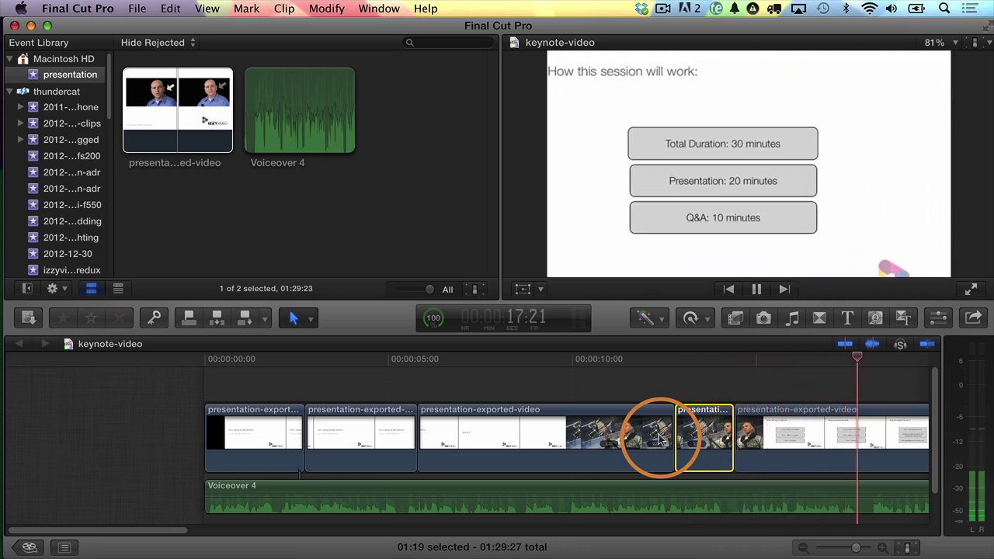
key(space)
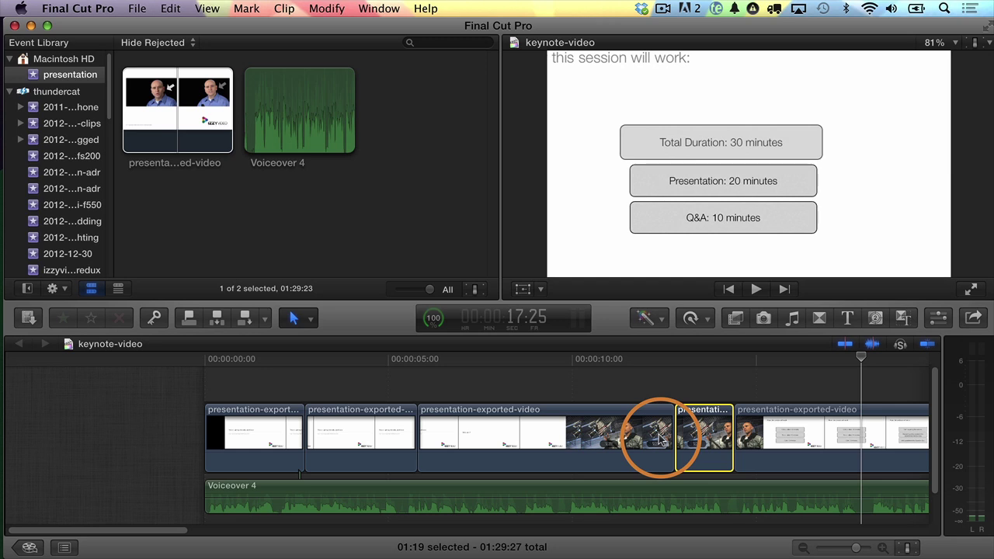